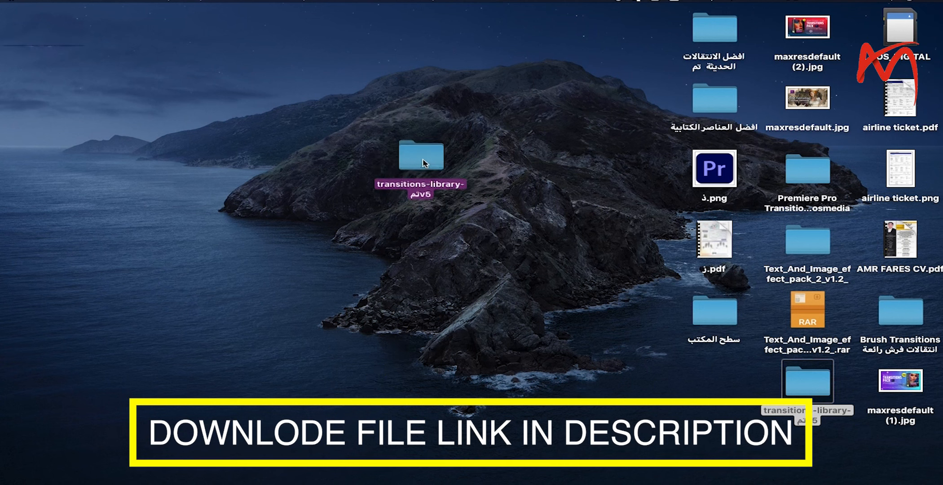
# - Browse through the transitions-library v5 and VH-22834323-V.5 folders to Project File, and widen the window to show its project files
pyautogui.doubleClick(808, 382)
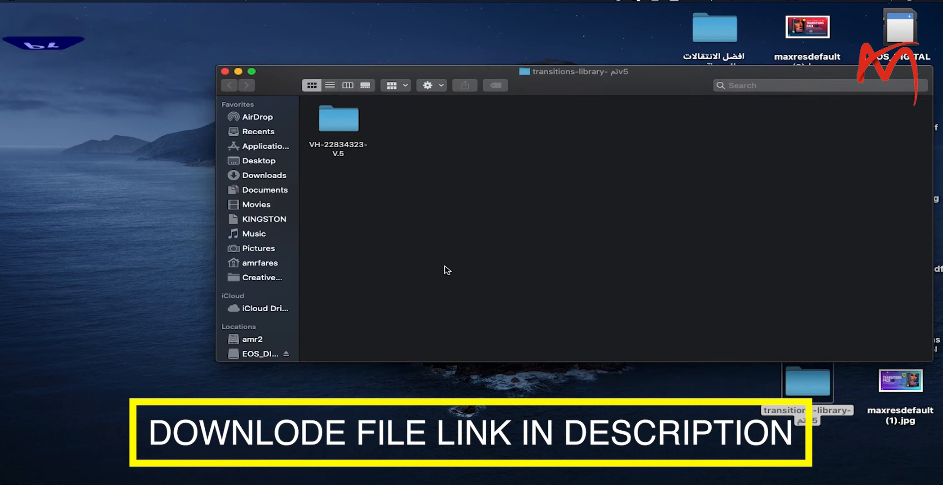
pyautogui.doubleClick(345, 120)
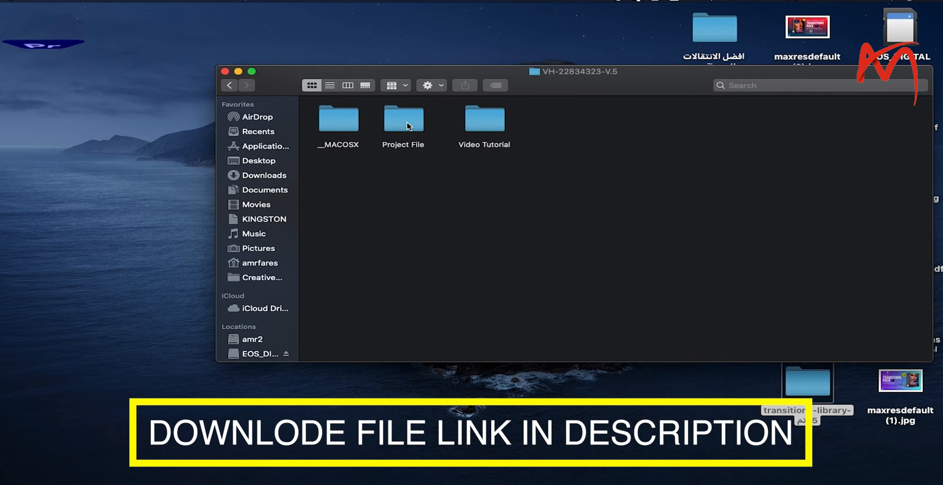
pyautogui.doubleClick(406, 120)
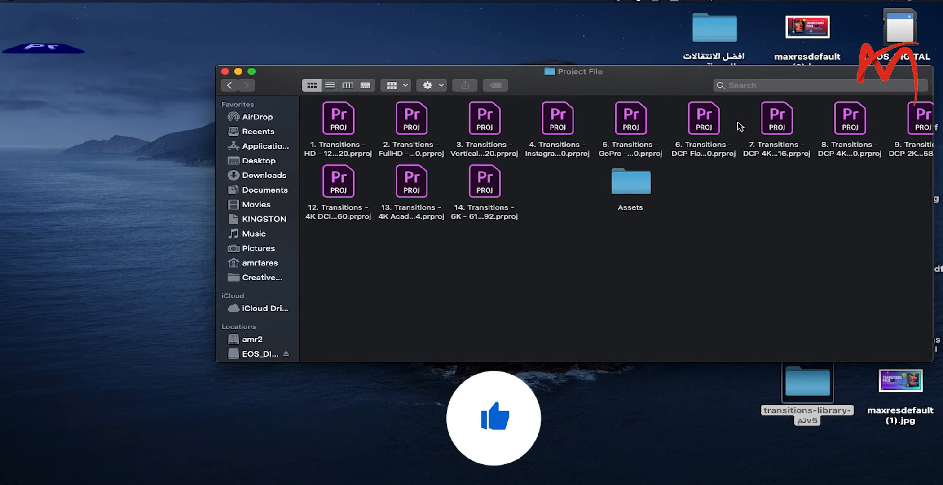
pyautogui.moveTo(786, 71); pyautogui.dragTo(666, 61)
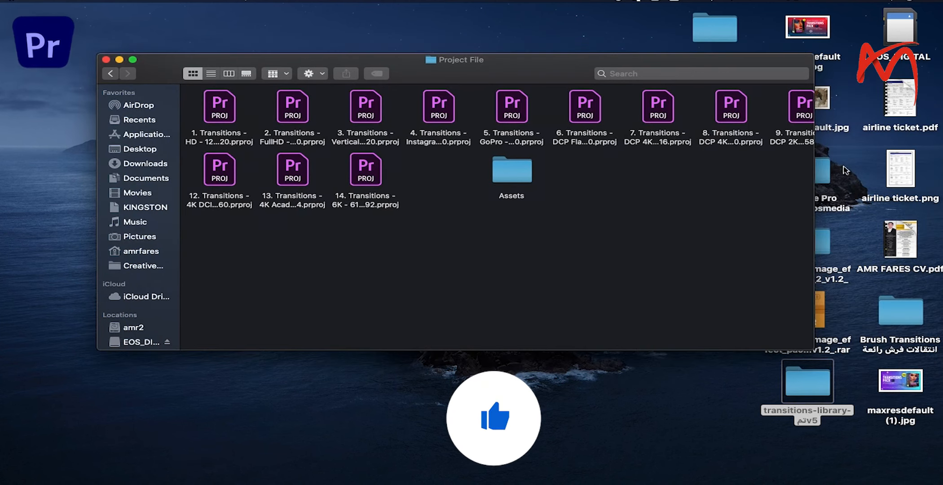
pyautogui.moveTo(813, 172); pyautogui.dragTo(926, 161)
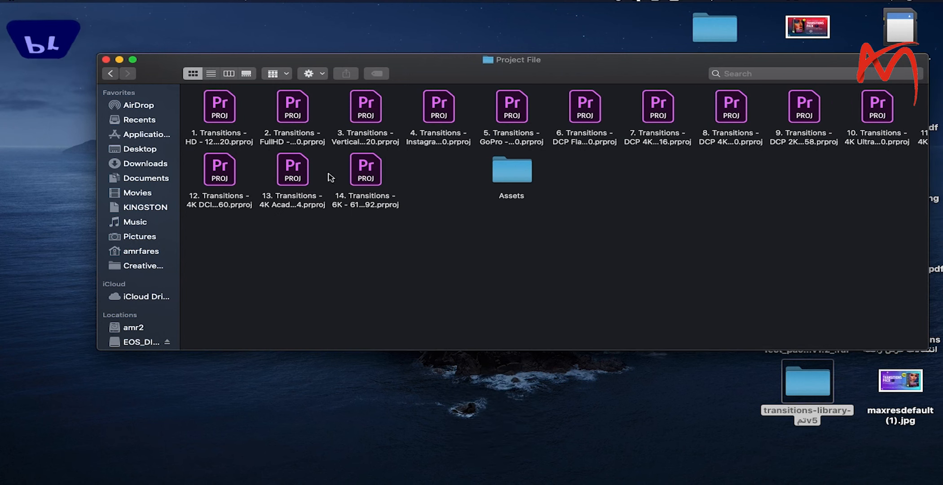
# - Open the "2. Transitions - FullHD" project, accept its conversion as "2. Transitions - FullHD - 1920x1080_1", and switch to Adobe Premiere Pro 2020
pyautogui.doubleClick(295, 114)
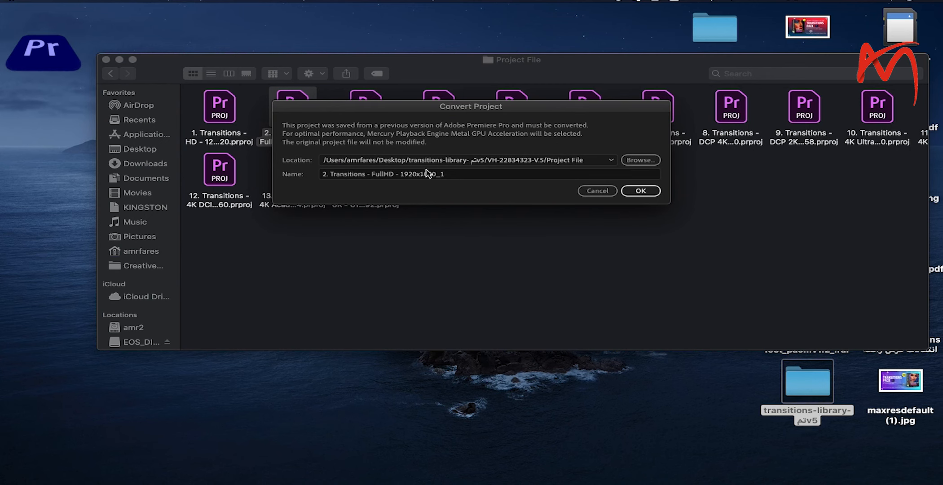
pyautogui.click(640, 191)
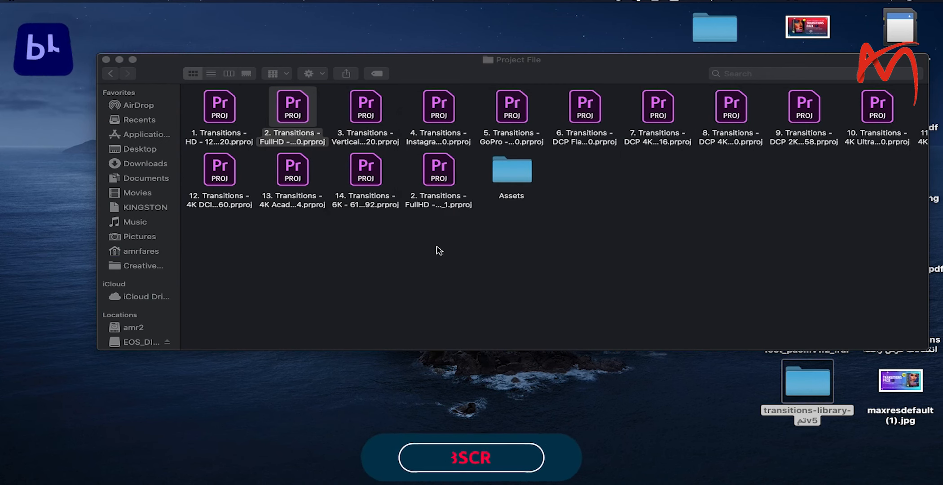
pyautogui.moveTo(602, 472)
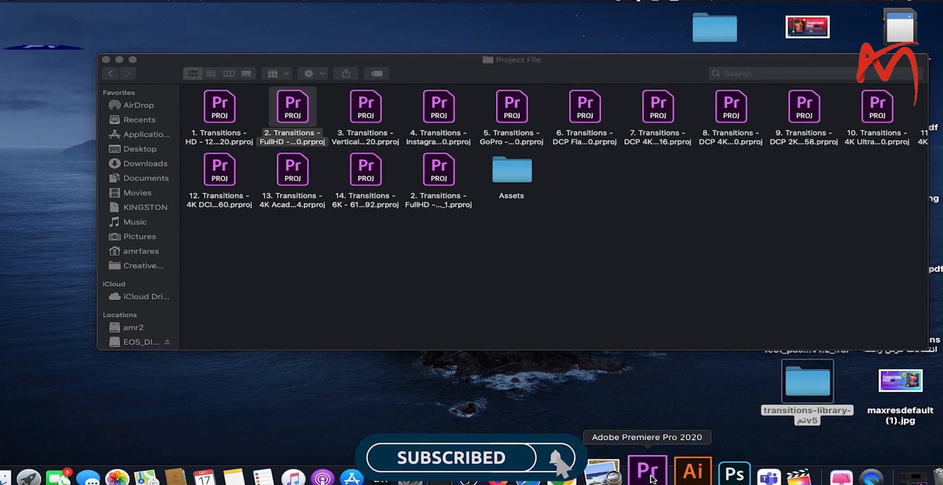
pyautogui.click(650, 474)
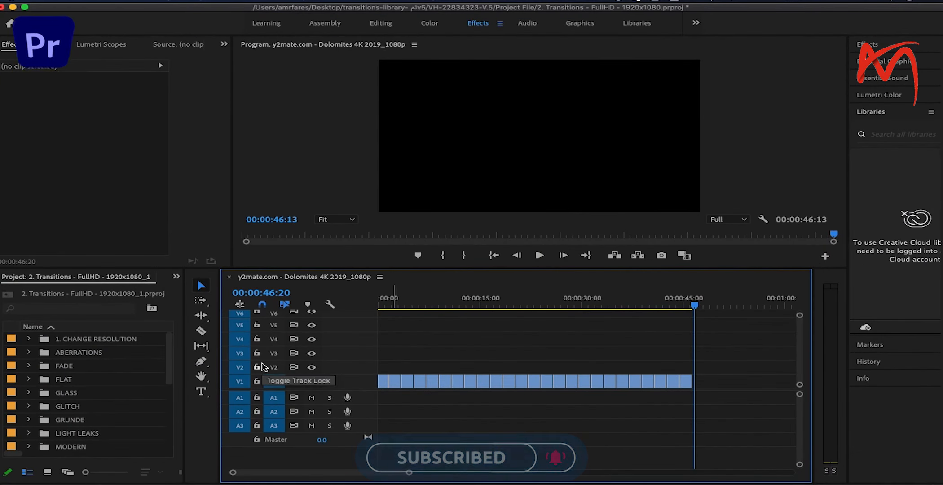
# - Display the transition project's bins as icons and widen the project panel
pyautogui.click(49, 472)
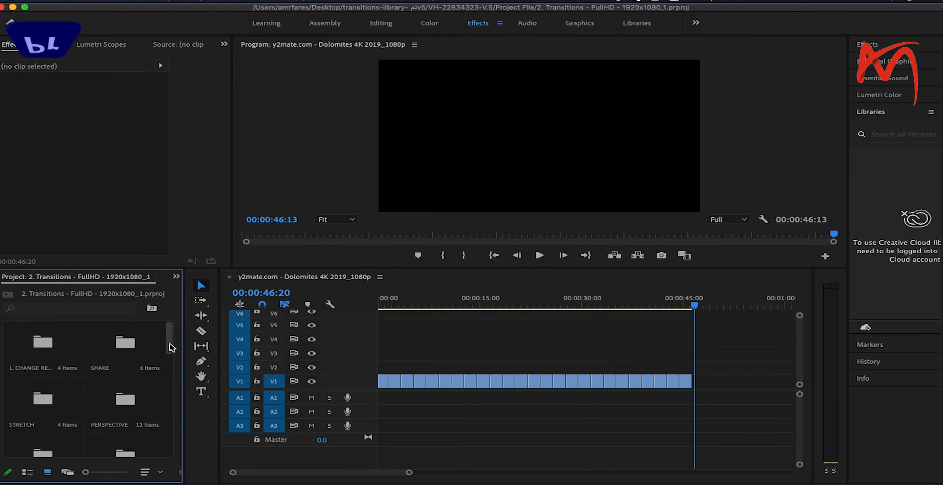
pyautogui.moveTo(183, 295); pyautogui.dragTo(250, 296)
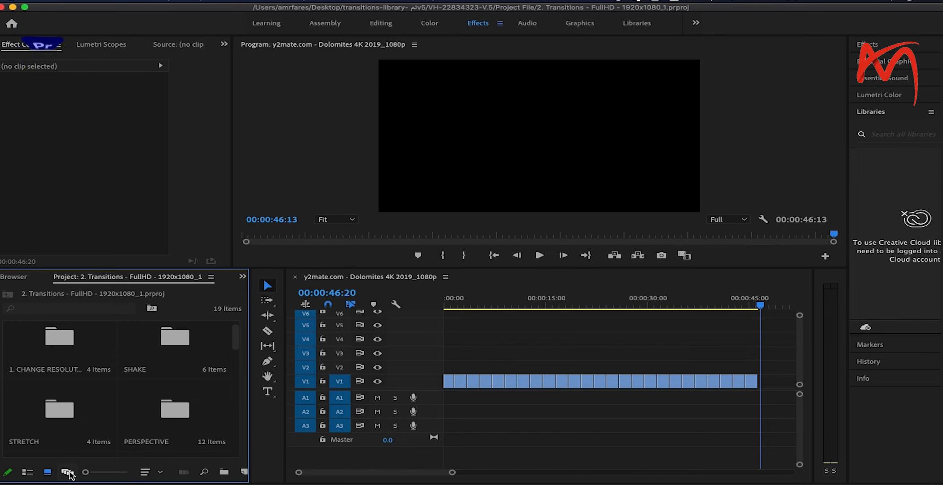
pyautogui.click(68, 472)
# - Look through the SHAKE bin and add Shake Hit - 01 to the timeline above the footage near the first cut
pyautogui.moveTo(229, 330); pyautogui.dragTo(230, 361)
pyautogui.doubleClick(75, 449)
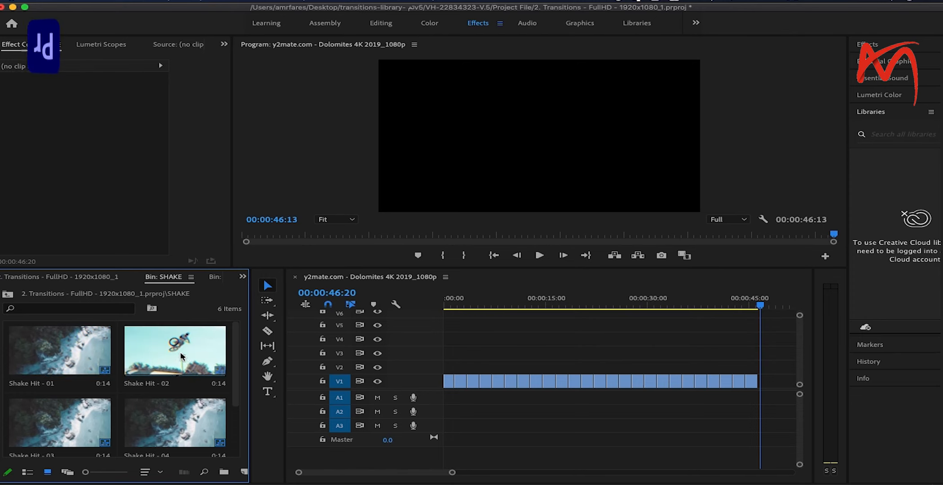
pyautogui.moveTo(237, 359); pyautogui.dragTo(238, 404)
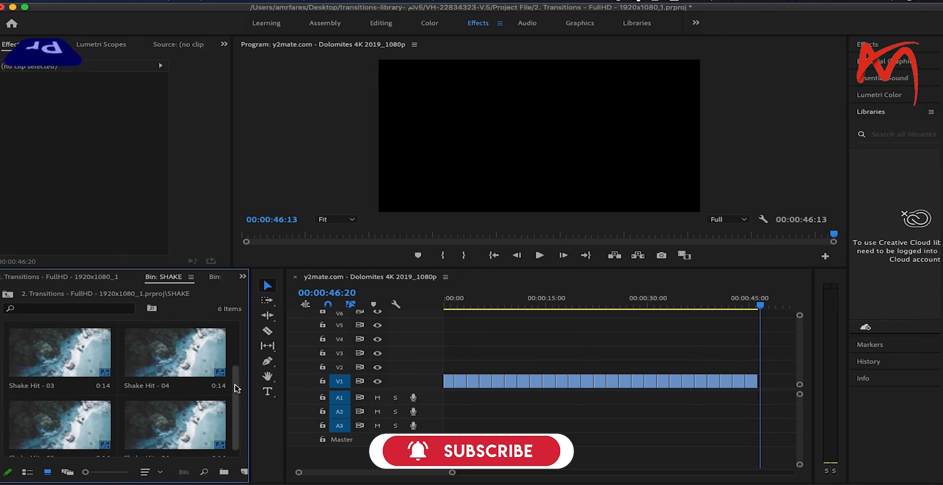
pyautogui.moveTo(237, 390); pyautogui.dragTo(242, 330)
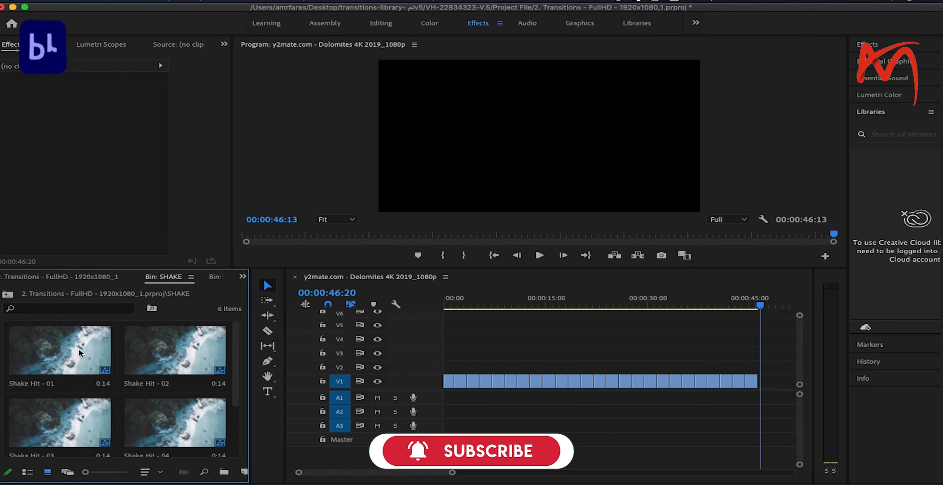
pyautogui.click(36, 359)
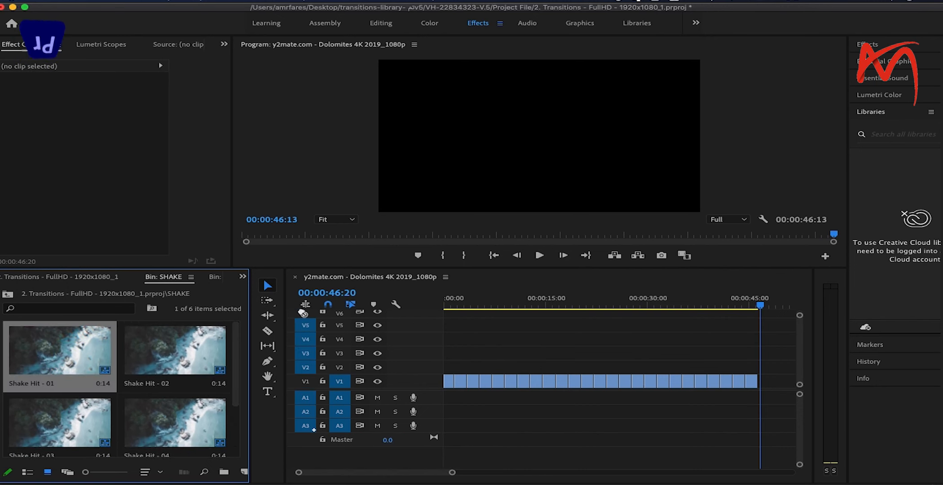
pyautogui.moveTo(452, 366); pyautogui.dragTo(453, 366)
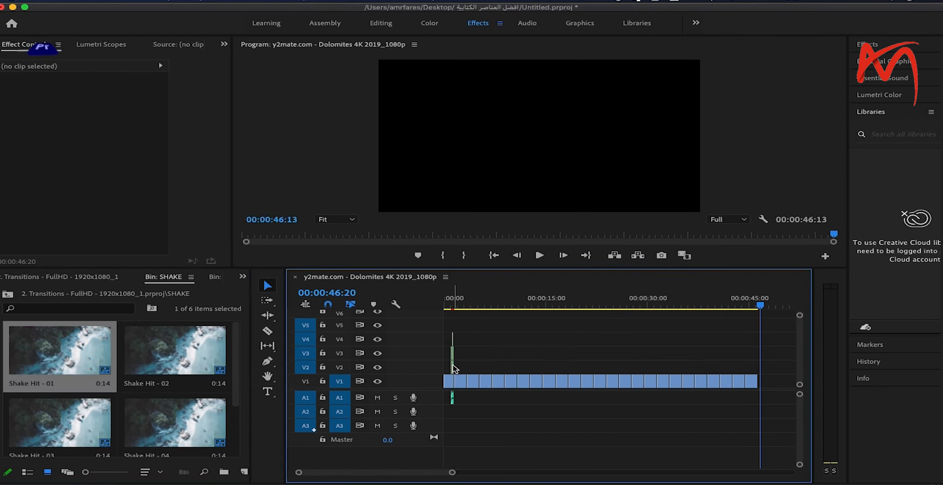
# - Centre the Shake Hit - 01 adjustment layers and their whoosh sound on the first cut, and preview the transition
pyautogui.scroll(6, 447, 375)
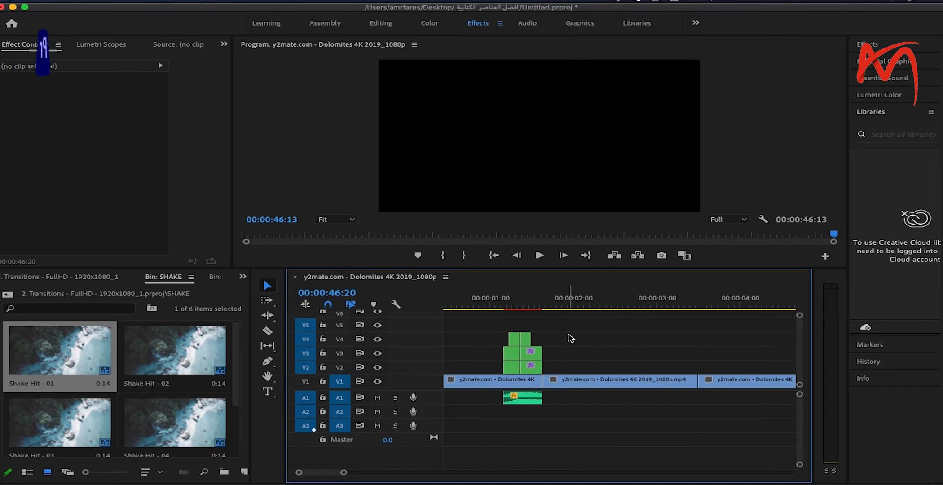
pyautogui.moveTo(562, 325); pyautogui.dragTo(554, 369)
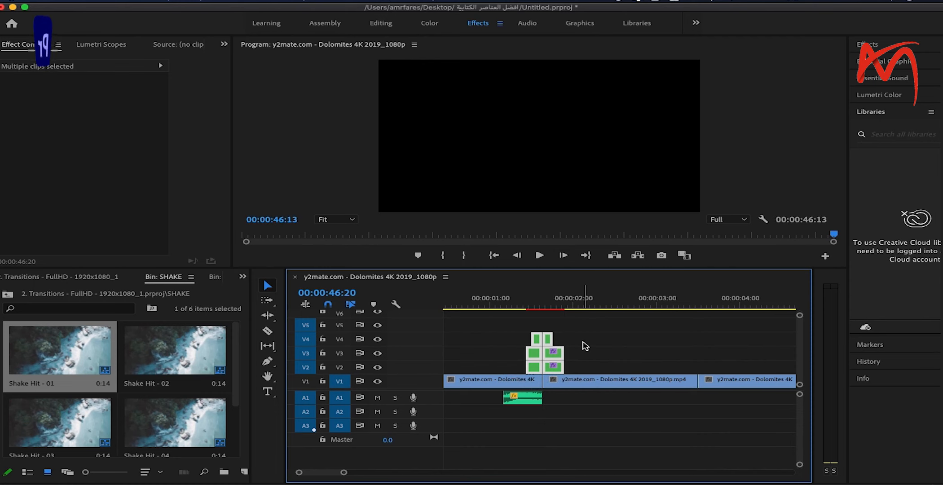
pyautogui.moveTo(527, 397); pyautogui.dragTo(547, 397)
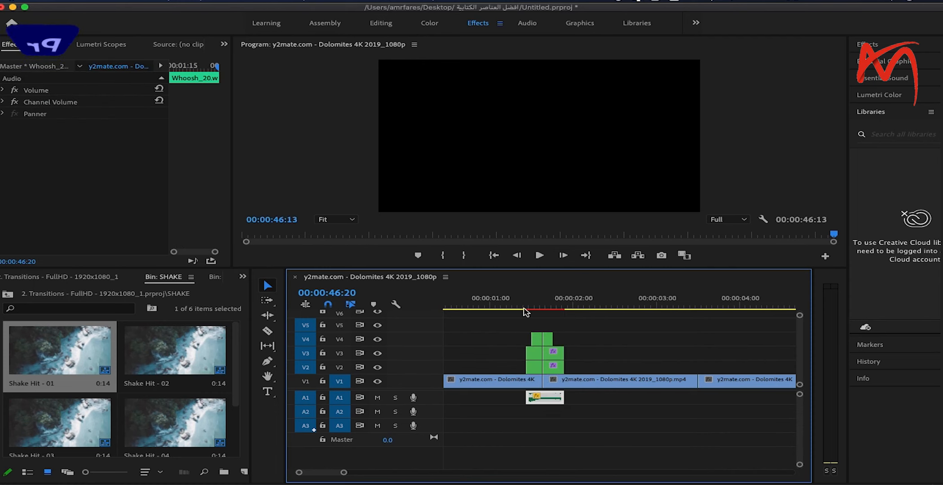
pyautogui.moveTo(524, 307)
pyautogui.mouseDown()
pyautogui.moveTo(564, 300)
pyautogui.moveTo(510, 308)
pyautogui.mouseUp()
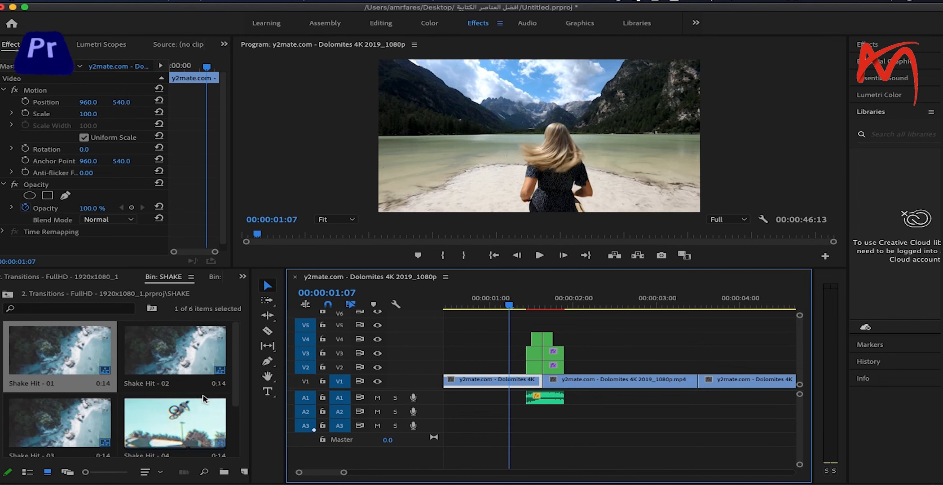
# - Place Down 01 from the Down bin inside STRETCH over the second cut, at about 3.5 seconds, and preview it
pyautogui.click(88, 279)
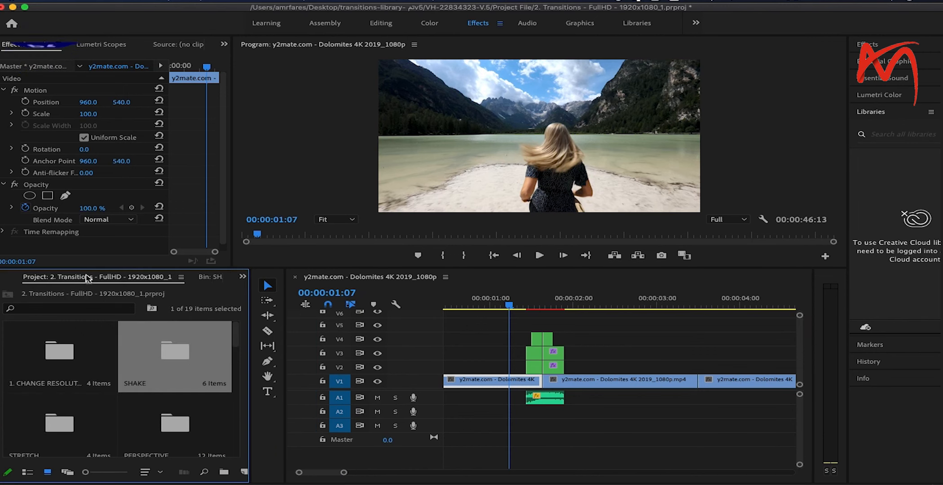
pyautogui.scroll(-3, 237, 346)
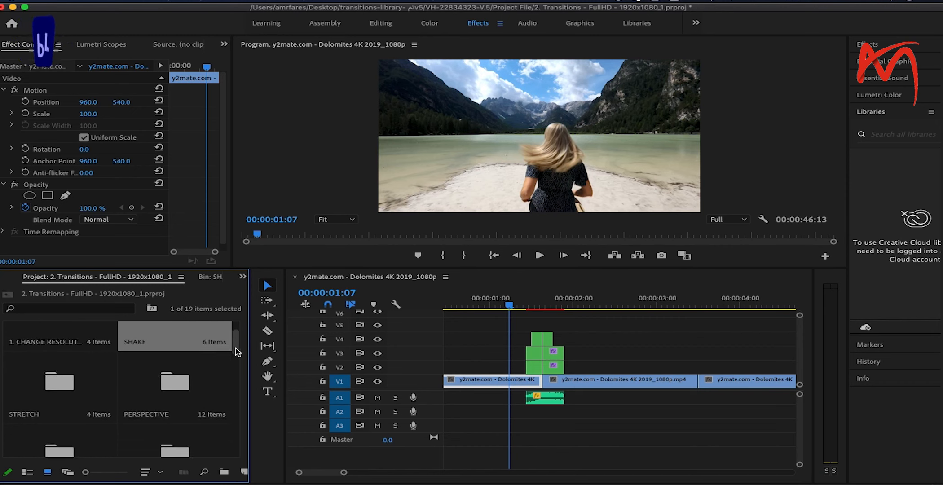
pyautogui.doubleClick(36, 388)
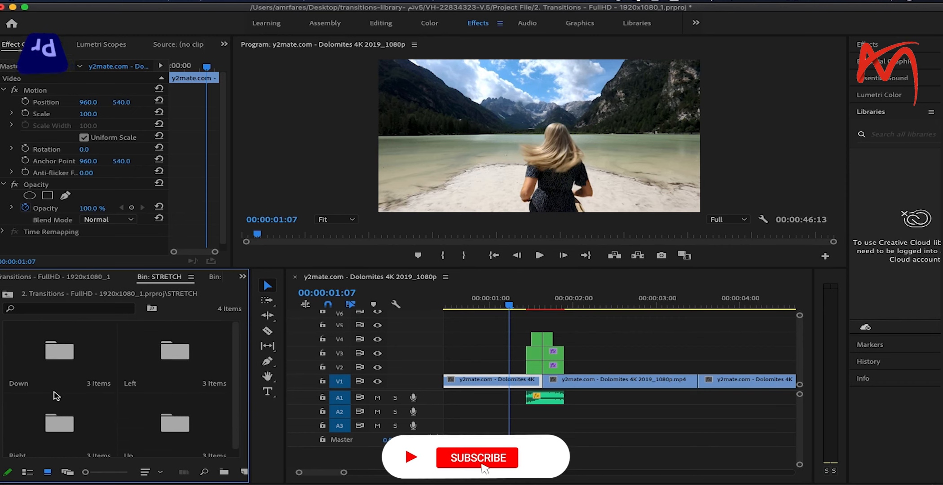
pyautogui.click(72, 351)
pyautogui.doubleClick(72, 351)
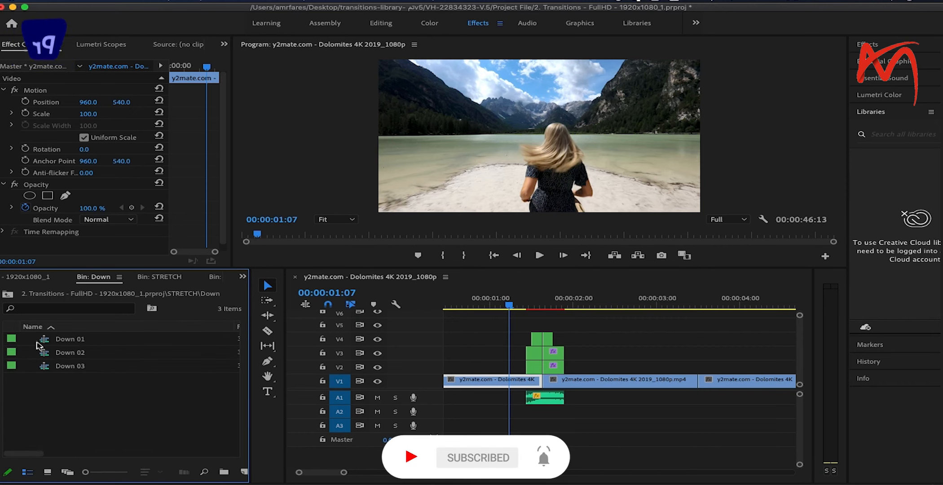
pyautogui.moveTo(15, 343); pyautogui.dragTo(707, 372)
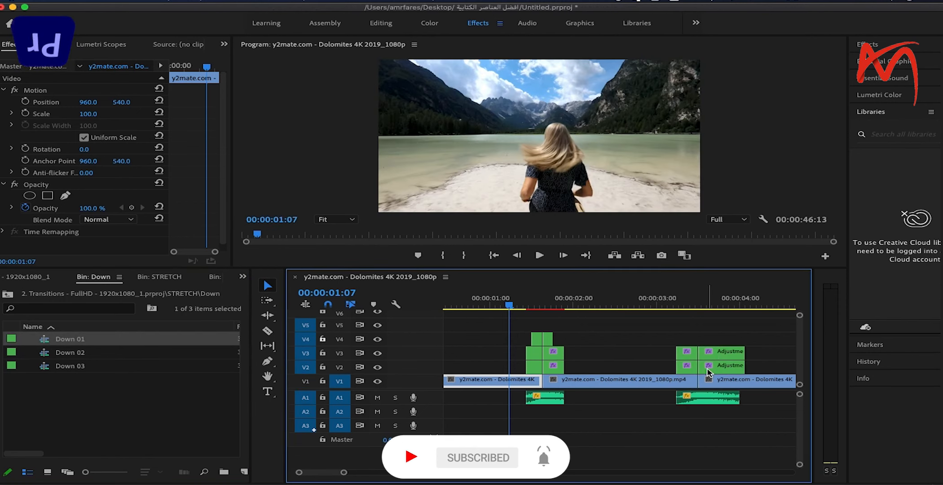
pyautogui.moveTo(669, 305); pyautogui.dragTo(765, 302)
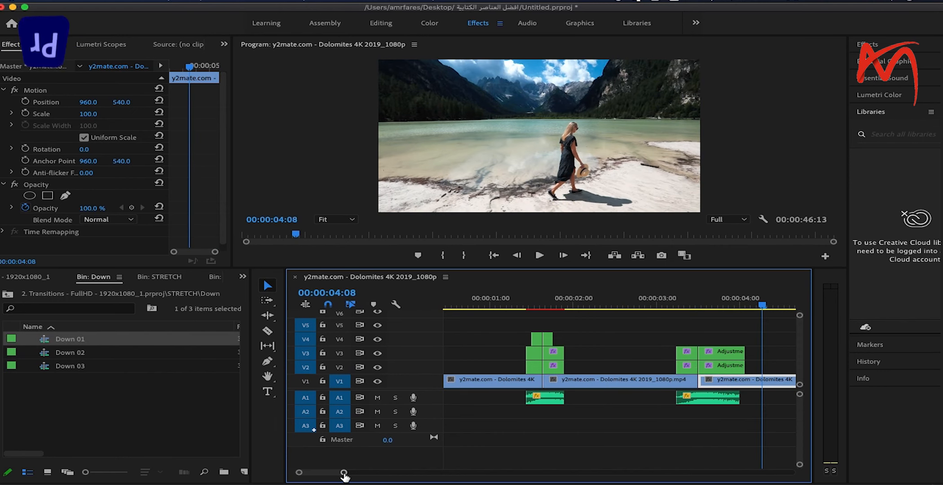
# - Place the Down 02 transition over the third cut, at about 5.3 seconds, and preview it
pyautogui.moveTo(344, 472); pyautogui.dragTo(360, 472)
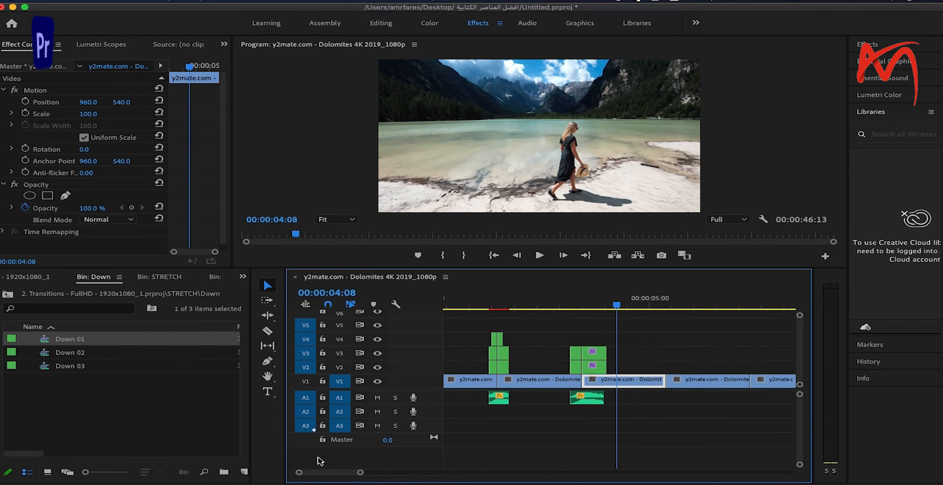
pyautogui.moveTo(9, 353); pyautogui.dragTo(669, 369)
pyautogui.moveTo(617, 305); pyautogui.dragTo(741, 303)
# - Place the Down 03 transition over the fourth cut, at about 7.2 seconds, and enlarge the program monitor for previewing
pyautogui.moveTo(12, 367); pyautogui.dragTo(756, 365)
pyautogui.moveTo(740, 308)
pyautogui.mouseDown()
pyautogui.moveTo(776, 308)
pyautogui.moveTo(732, 308)
pyautogui.moveTo(779, 309)
pyautogui.moveTo(727, 309)
pyautogui.mouseUp()
pyautogui.moveTo(633, 268); pyautogui.dragTo(634, 294)
pyautogui.moveTo(360, 472)
pyautogui.mouseDown()
pyautogui.moveTo(349, 476)
pyautogui.moveTo(387, 474)
pyautogui.moveTo(378, 475)
pyautogui.mouseUp()
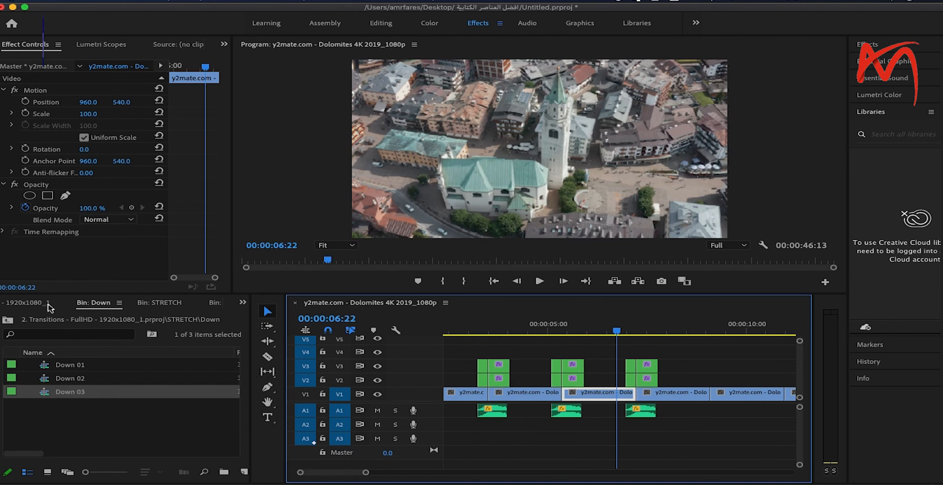
# - Place Perspective right down from the In bin inside PERSPECTIVE over the cut at about 9 seconds, and preview it
pyautogui.click(36, 305)
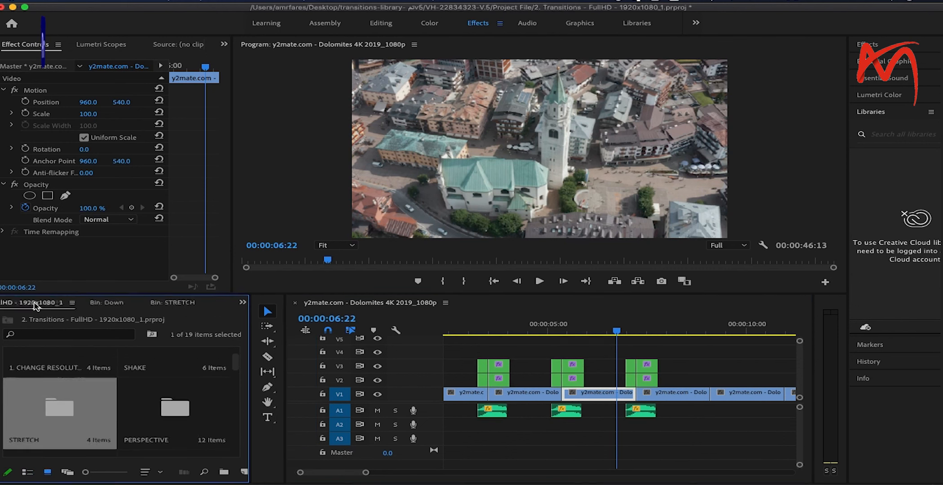
pyautogui.doubleClick(184, 409)
pyautogui.doubleClick(83, 382)
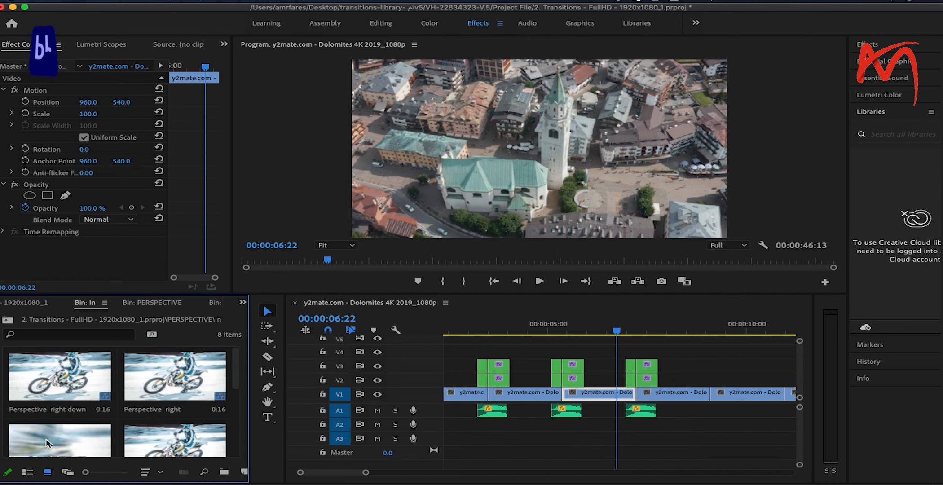
pyautogui.moveTo(49, 386); pyautogui.dragTo(716, 381)
pyautogui.moveTo(620, 330); pyautogui.dragTo(759, 324)
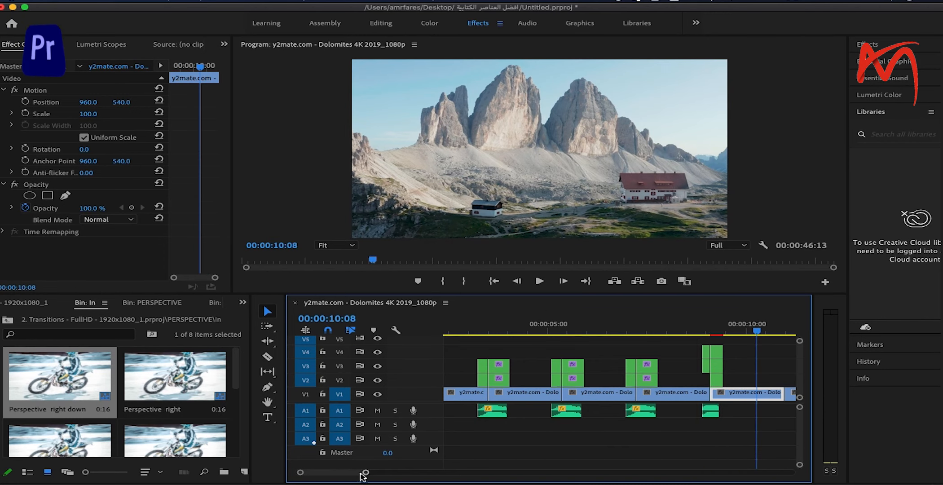
# - Place the Perspective up transition over the cut at about 11 seconds and preview it
pyautogui.moveTo(348, 472); pyautogui.dragTo(352, 472)
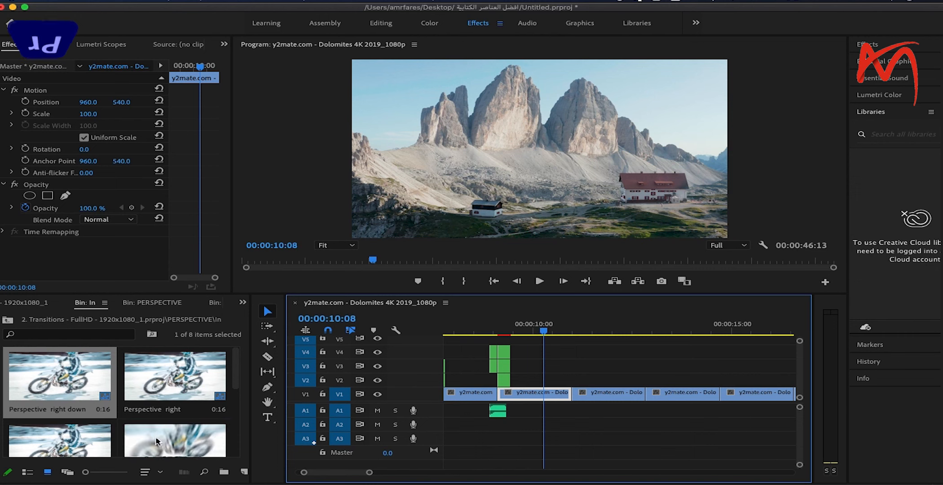
pyautogui.moveTo(140, 442); pyautogui.dragTo(574, 386)
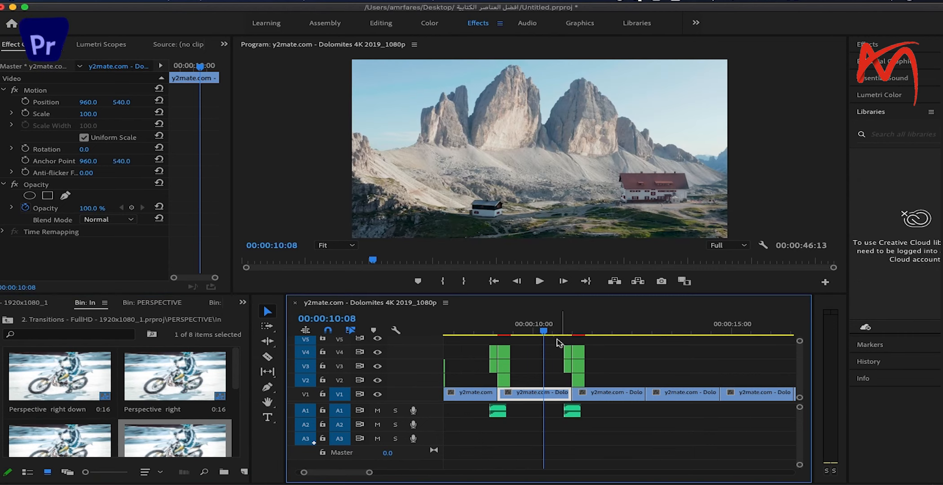
pyautogui.moveTo(544, 332); pyautogui.dragTo(642, 329)
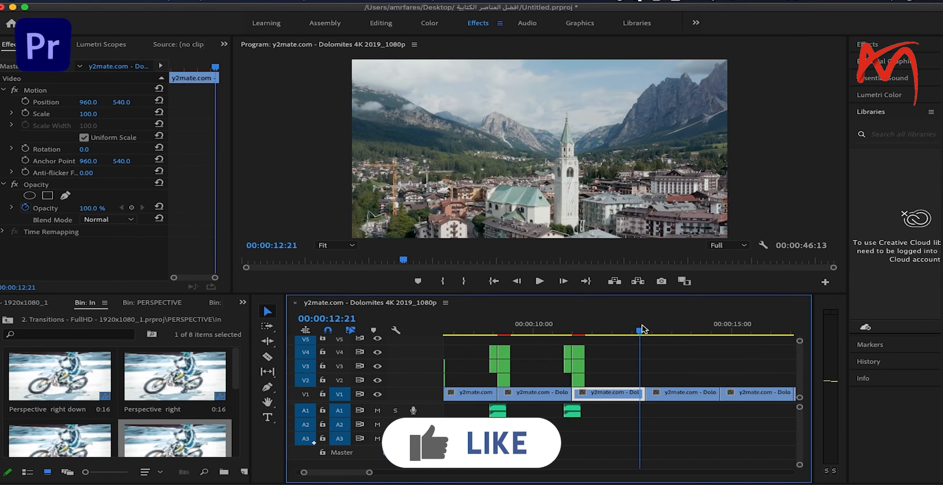
pyautogui.moveTo(236, 374); pyautogui.dragTo(235, 407)
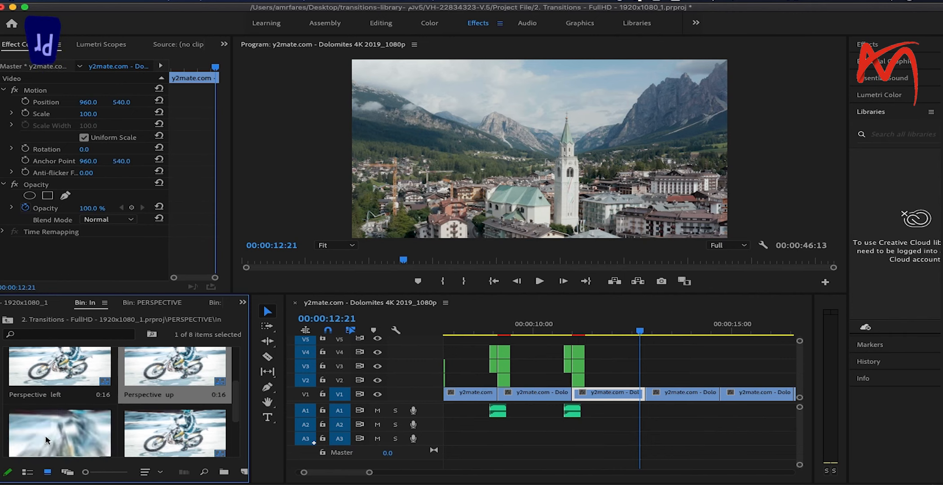
# - Place the transition below Perspective left in the In bin over the cut at about 12.8 seconds, and preview it
pyautogui.moveTo(47, 440); pyautogui.dragTo(650, 380)
pyautogui.moveTo(639, 329); pyautogui.dragTo(713, 323)
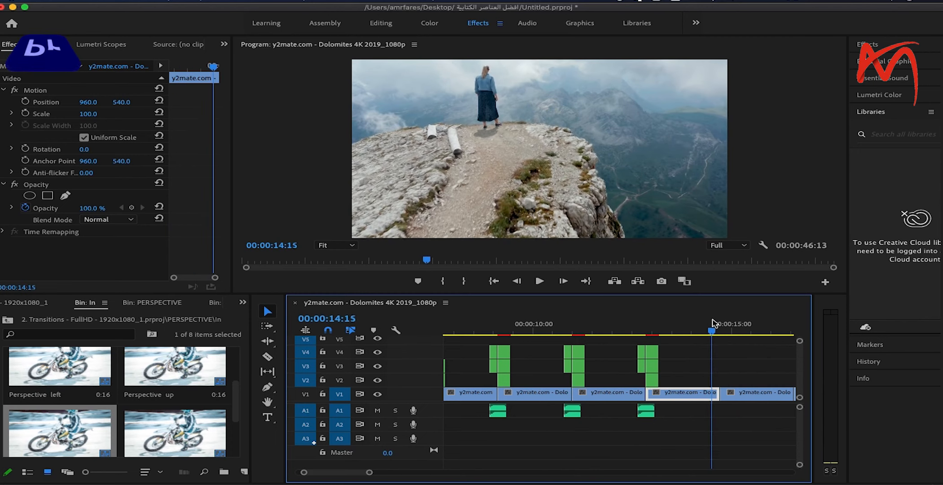
# - Open the Grunge Roll bin inside the GRUNDE bin of the transitions project and show all its transitions
pyautogui.click(23, 305)
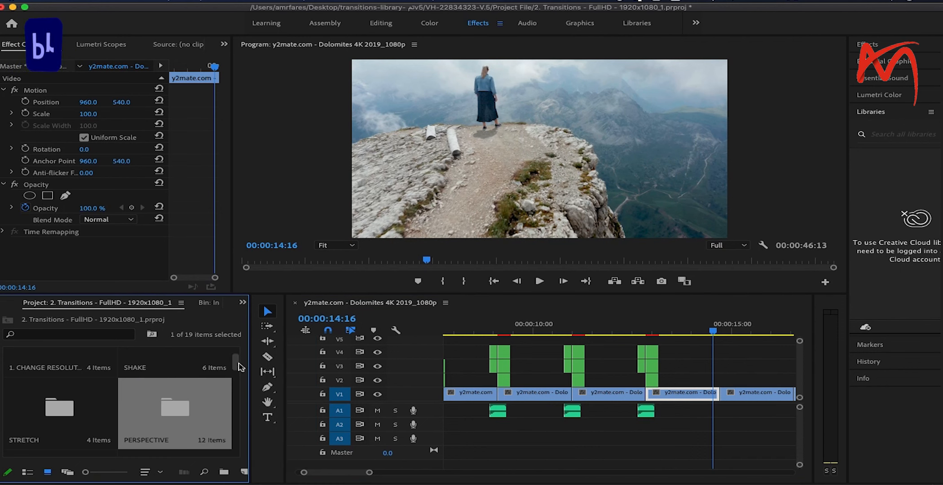
pyautogui.moveTo(237, 365); pyautogui.dragTo(238, 380)
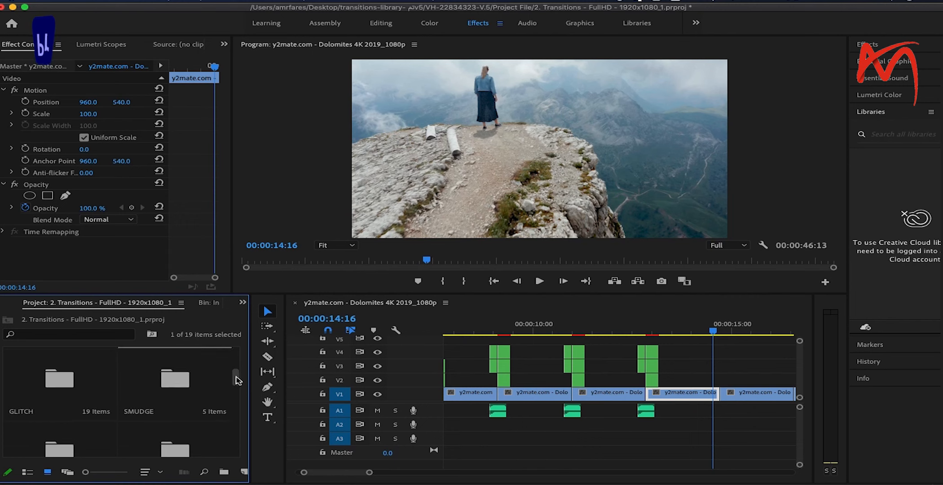
pyautogui.doubleClick(36, 394)
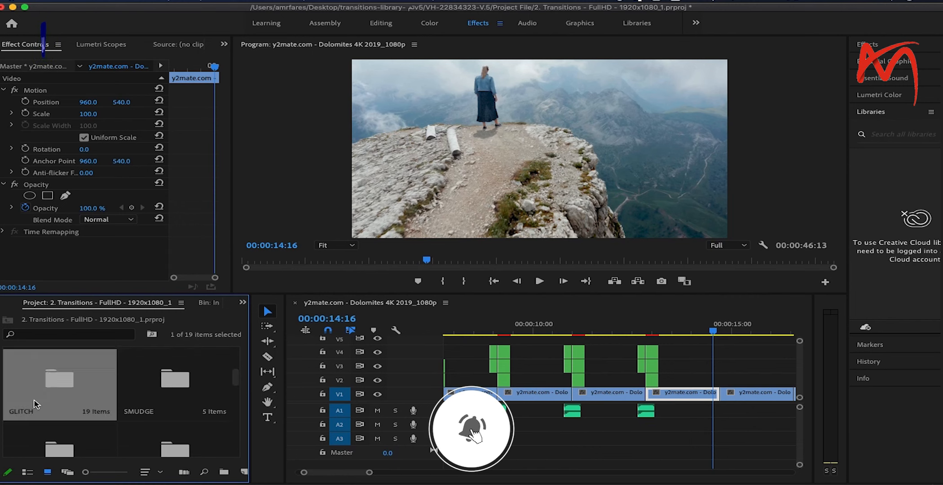
pyautogui.doubleClick(29, 397)
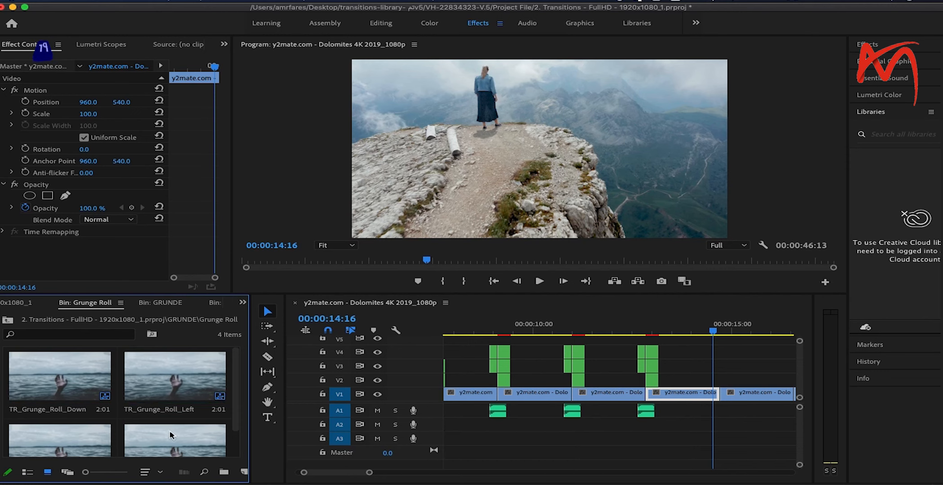
pyautogui.moveTo(234, 409); pyautogui.dragTo(235, 434)
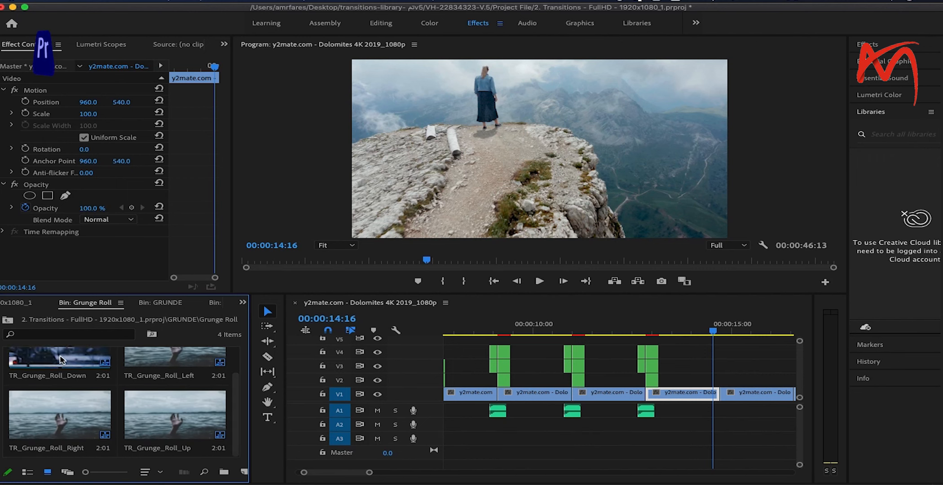
# - Place TR_Grunge_Roll_Down over the cut at about 14.7 seconds, delete its sample footage clip on V2, and preview the transition
pyautogui.moveTo(29, 358); pyautogui.dragTo(737, 382)
pyautogui.moveTo(711, 332); pyautogui.dragTo(741, 327)
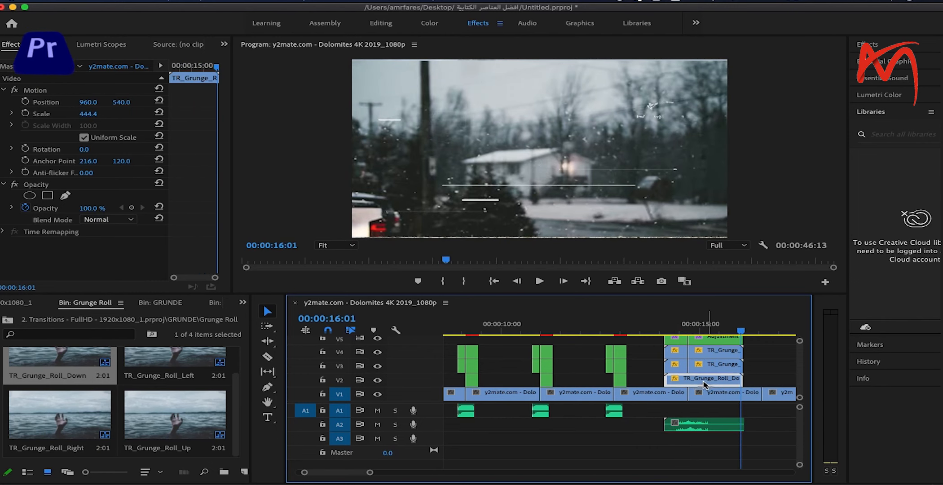
pyautogui.press('Delete')
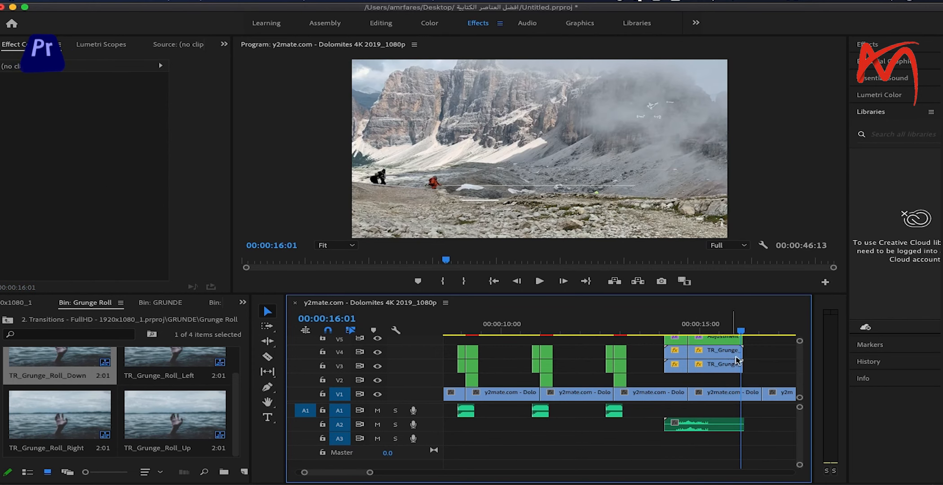
pyautogui.moveTo(728, 332)
pyautogui.mouseDown()
pyautogui.moveTo(652, 337)
pyautogui.moveTo(766, 330)
pyautogui.moveTo(678, 336)
pyautogui.moveTo(745, 334)
pyautogui.mouseUp()
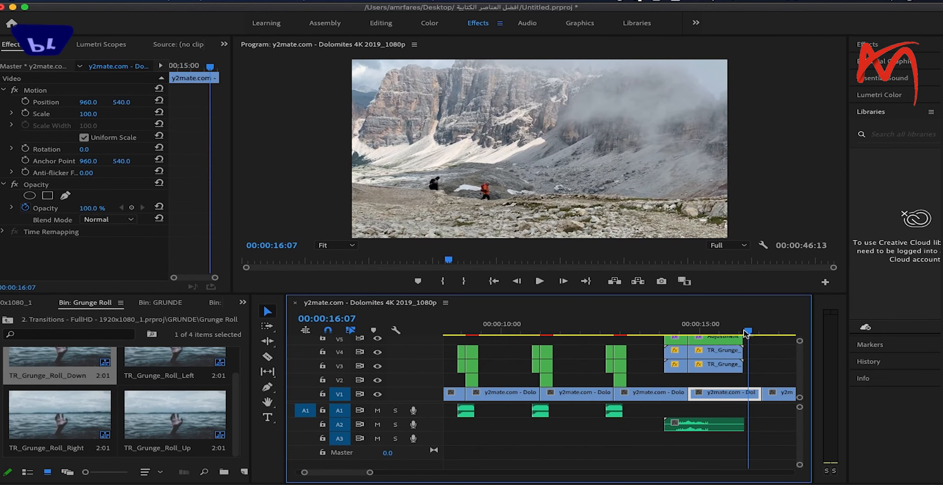
# - Place TR_Grunge_Roll_Right over the cut at about 18.4 seconds, delete its sample footage clip on V2, and preview the transition
pyautogui.moveTo(352, 471); pyautogui.dragTo(355, 471)
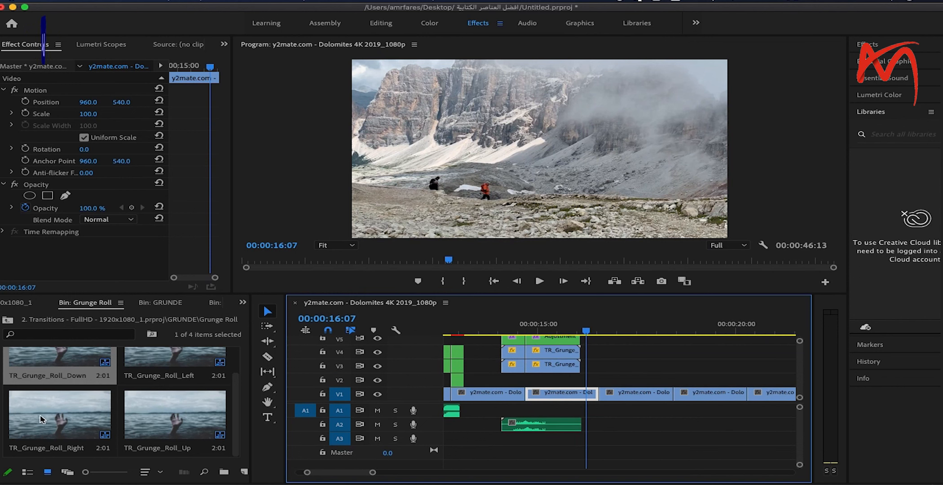
pyautogui.moveTo(23, 424); pyautogui.dragTo(692, 386)
pyautogui.moveTo(587, 332); pyautogui.dragTo(740, 314)
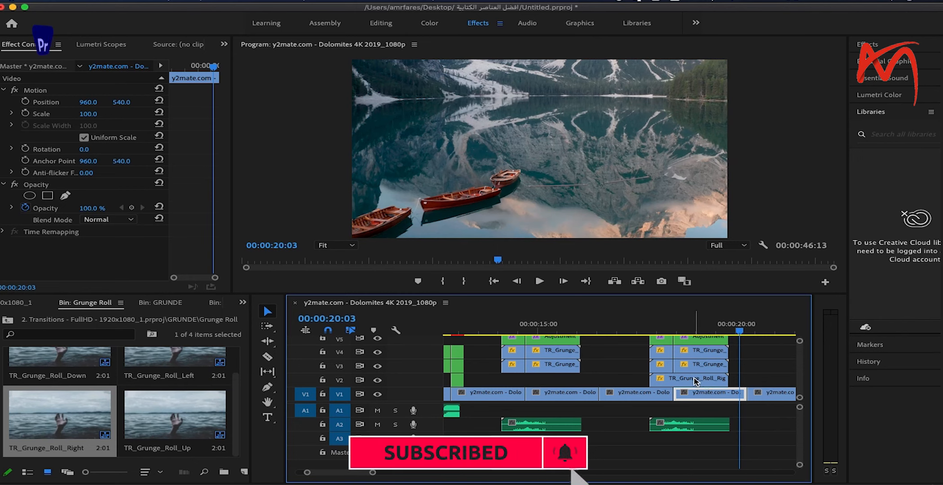
pyautogui.press('Delete')
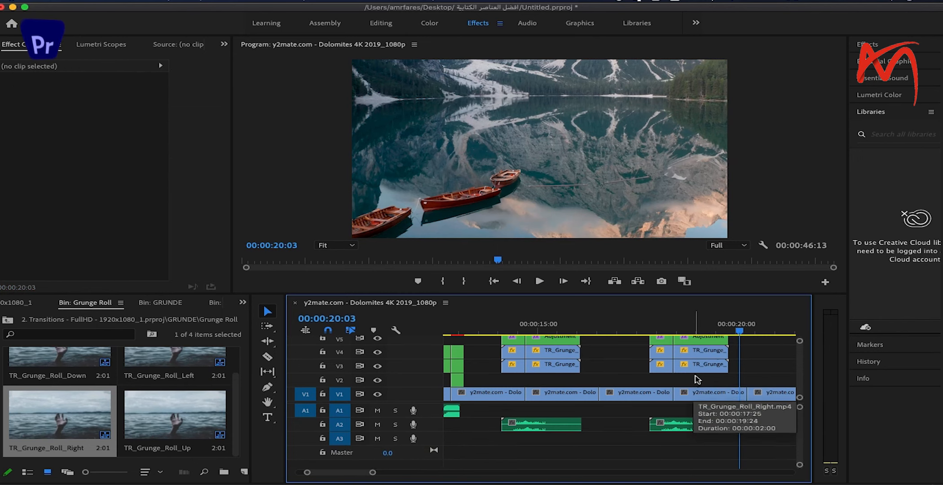
pyautogui.moveTo(718, 330); pyautogui.dragTo(755, 331)
# - Place Easy - Down Left from the Easy bin inside OFFSET over the cut at about 20.3 seconds, and preview it
pyautogui.moveTo(354, 475); pyautogui.dragTo(358, 475)
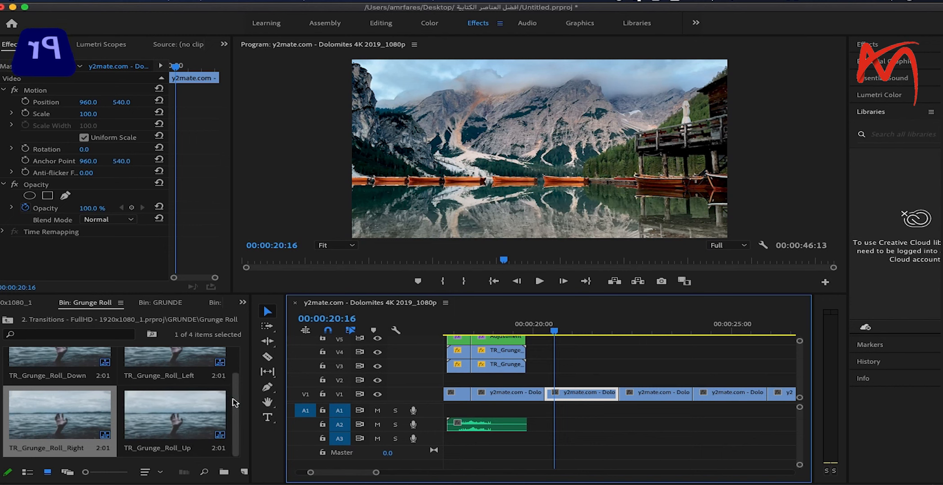
pyautogui.click(17, 303)
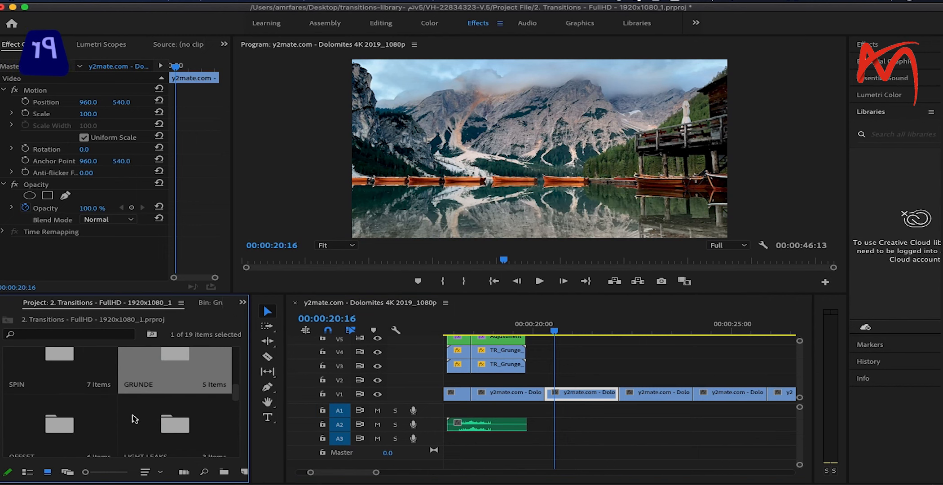
pyautogui.moveTo(237, 395); pyautogui.dragTo(236, 398)
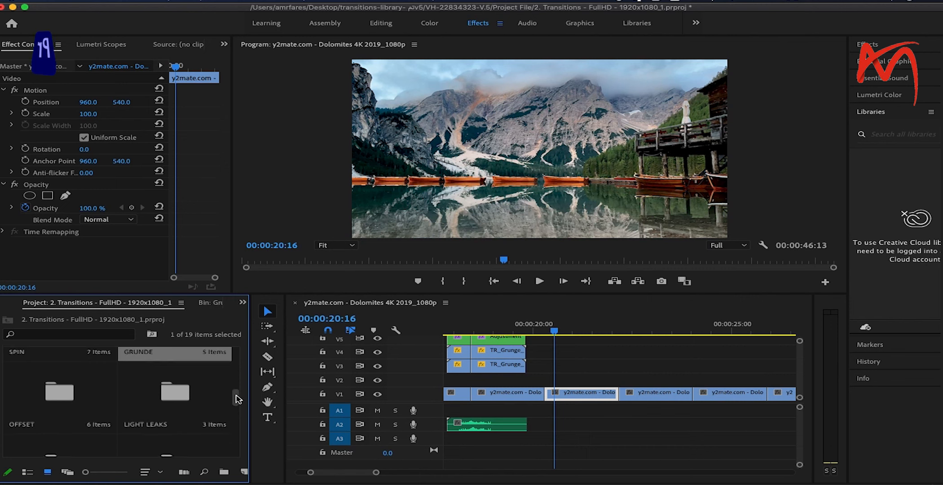
pyautogui.doubleClick(58, 391)
pyautogui.doubleClick(42, 381)
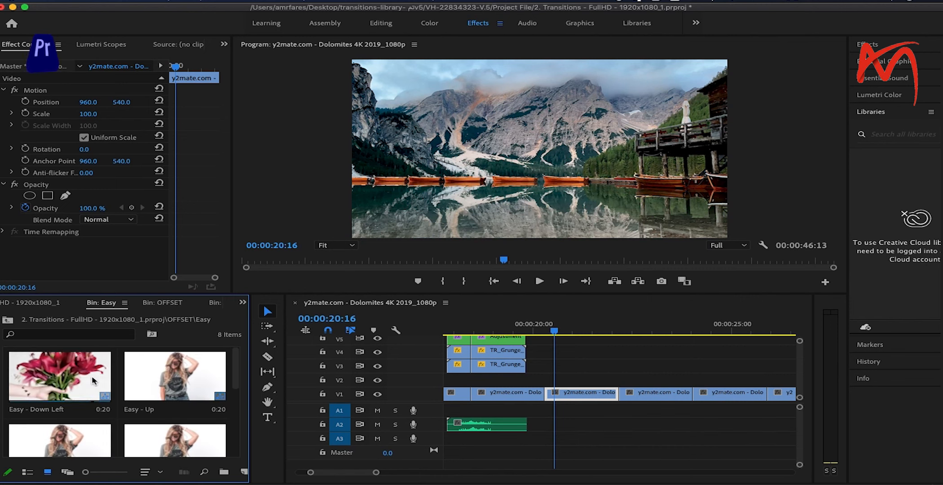
pyautogui.moveTo(45, 382); pyautogui.dragTo(552, 382)
pyautogui.moveTo(555, 330)
pyautogui.mouseDown()
pyautogui.moveTo(530, 331)
pyautogui.moveTo(567, 328)
pyautogui.mouseUp()
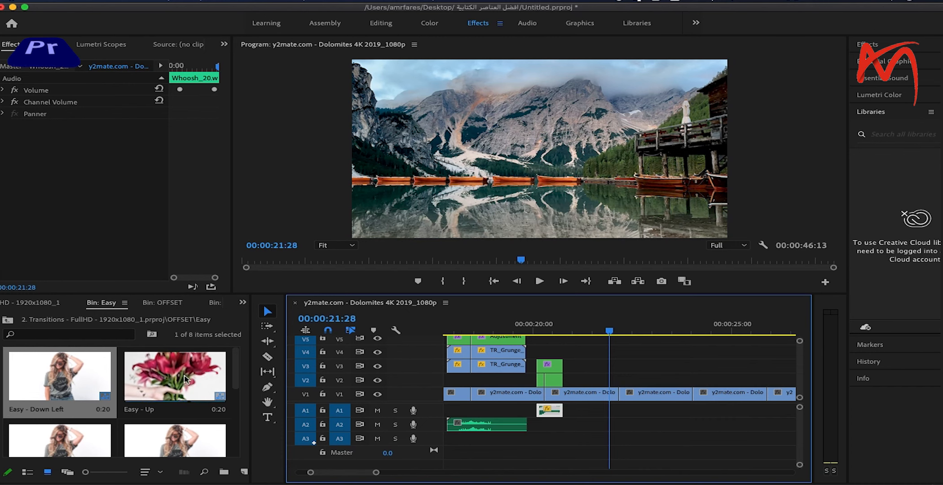
# - Place the Easy - Up transition over the cut at about 22.1 seconds and preview it
pyautogui.moveTo(167, 378); pyautogui.dragTo(626, 383)
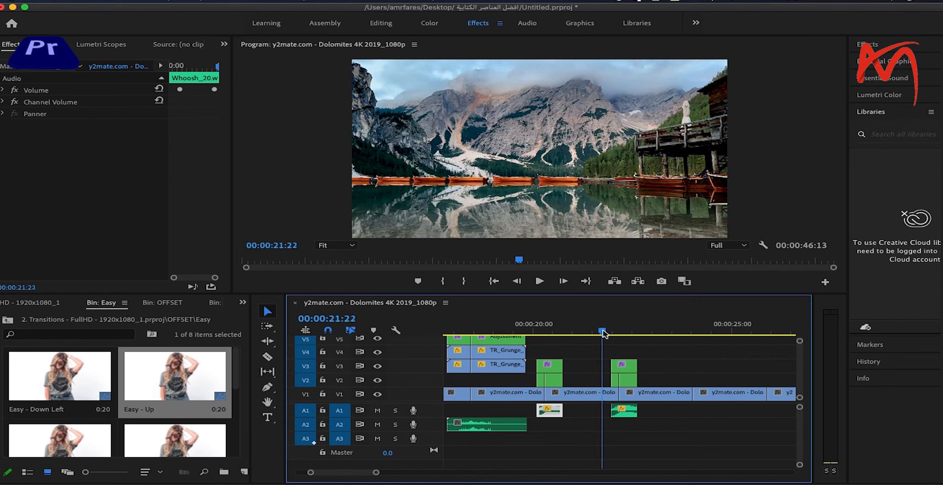
pyautogui.moveTo(610, 332); pyautogui.dragTo(679, 329)
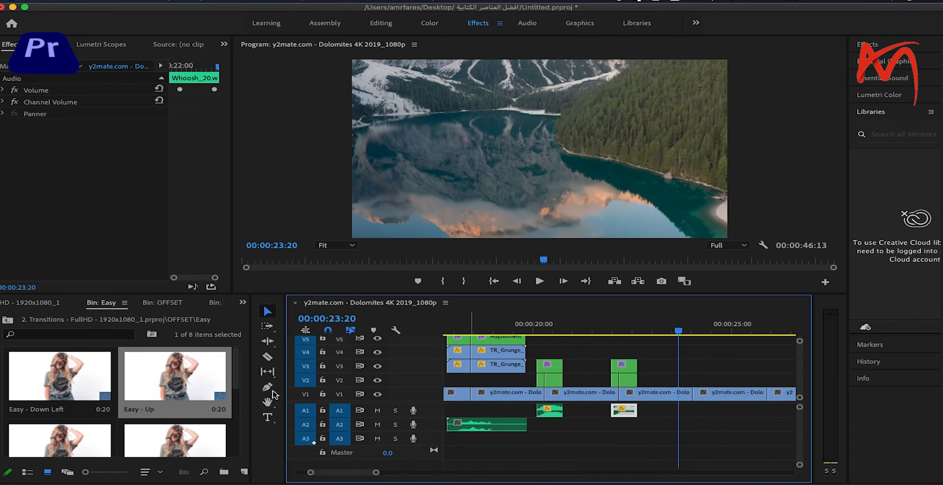
# - Place the transition below Easy - Right in the Easy bin over the cut at about 24 seconds, and preview it
pyautogui.moveTo(236, 380); pyautogui.dragTo(238, 405)
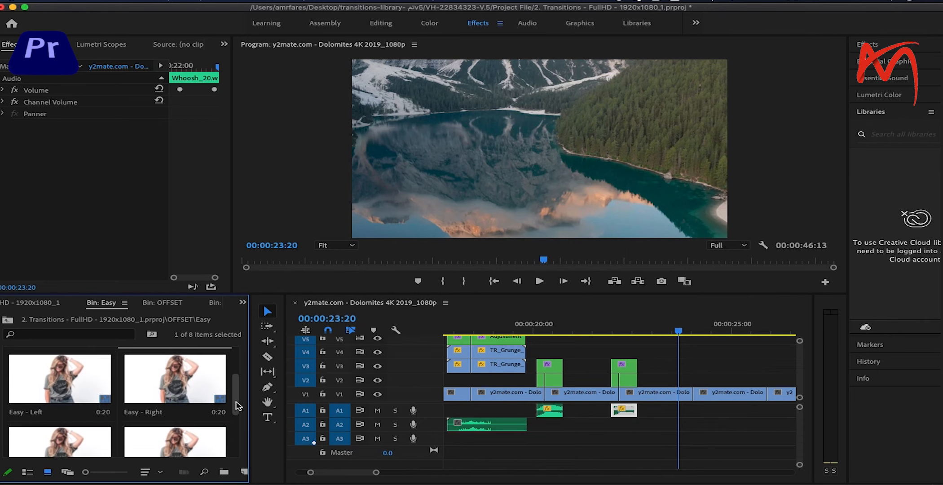
pyautogui.click(150, 427)
pyautogui.moveTo(133, 446); pyautogui.dragTo(698, 384)
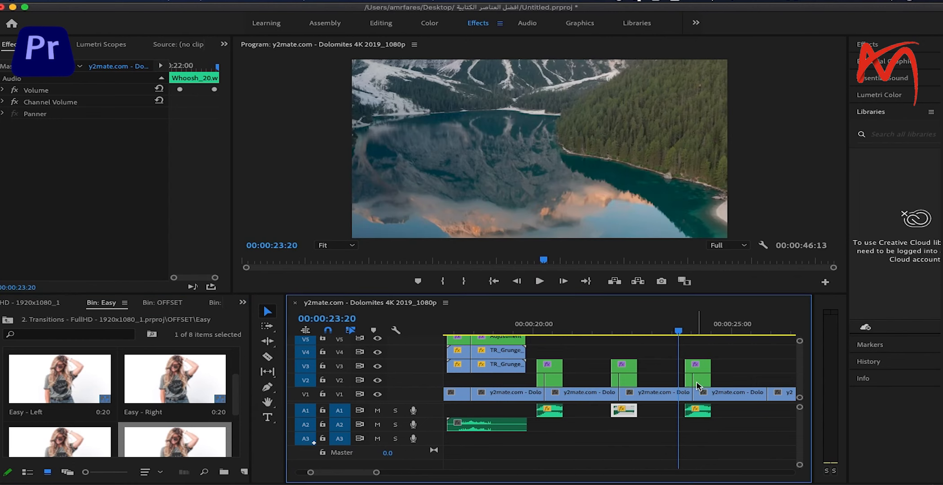
pyautogui.moveTo(679, 337); pyautogui.dragTo(755, 330)
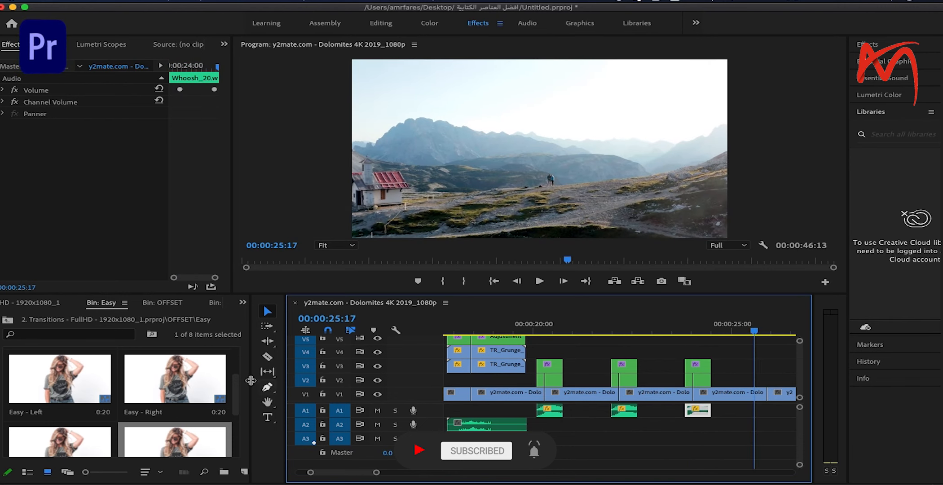
# - Place Lens zoom IN from the Simple zoom bin inside ZOOM over the cut at about 25.9 seconds, and preview it
pyautogui.click(40, 304)
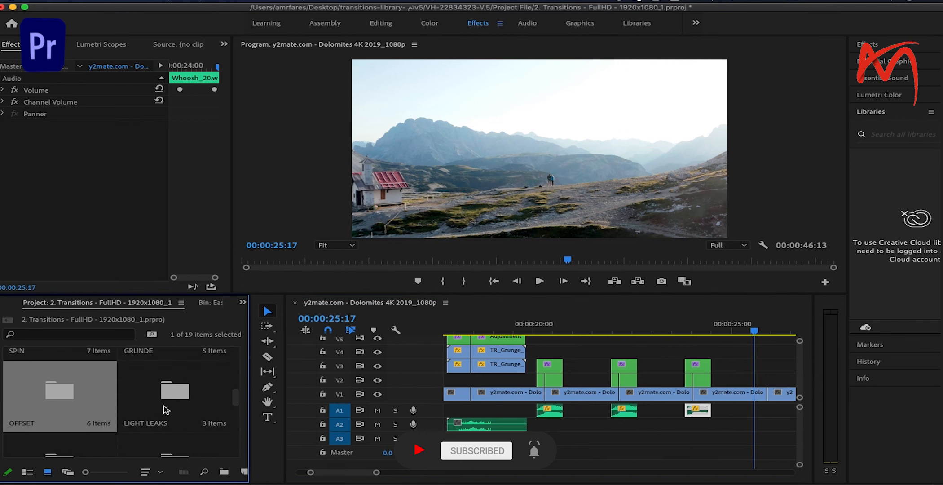
pyautogui.doubleClick(173, 388)
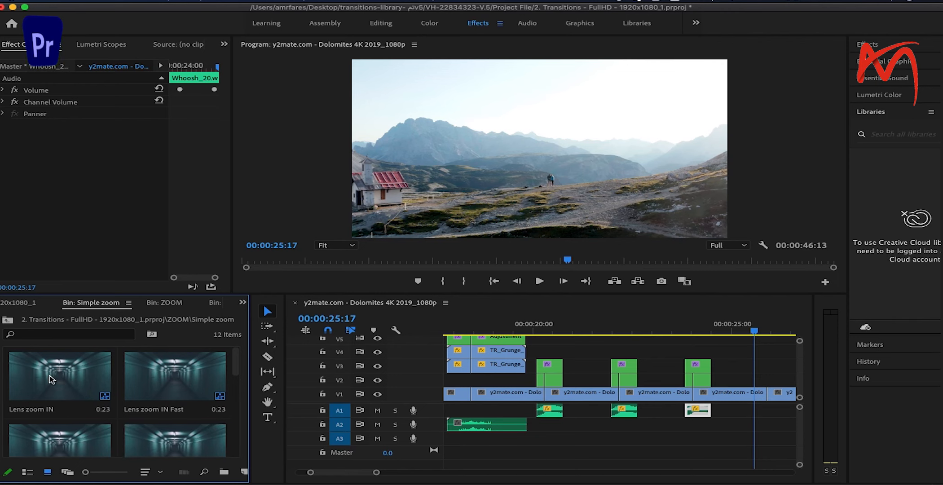
pyautogui.moveTo(43, 377); pyautogui.dragTo(759, 365)
pyautogui.moveTo(754, 332); pyautogui.dragTo(676, 341)
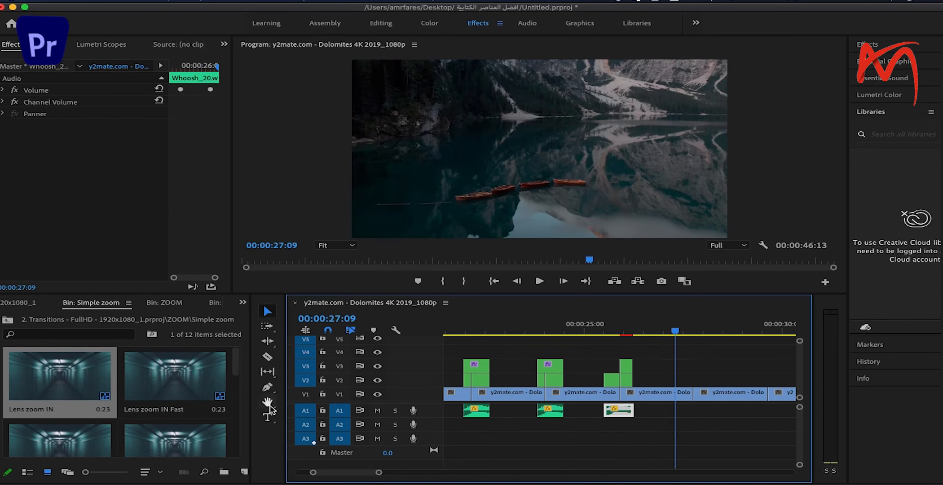
# - Place the Lens zoom IN Fast Right transition over the cut at about 27.7 seconds and preview it
pyautogui.moveTo(44, 445); pyautogui.dragTo(607, 368)
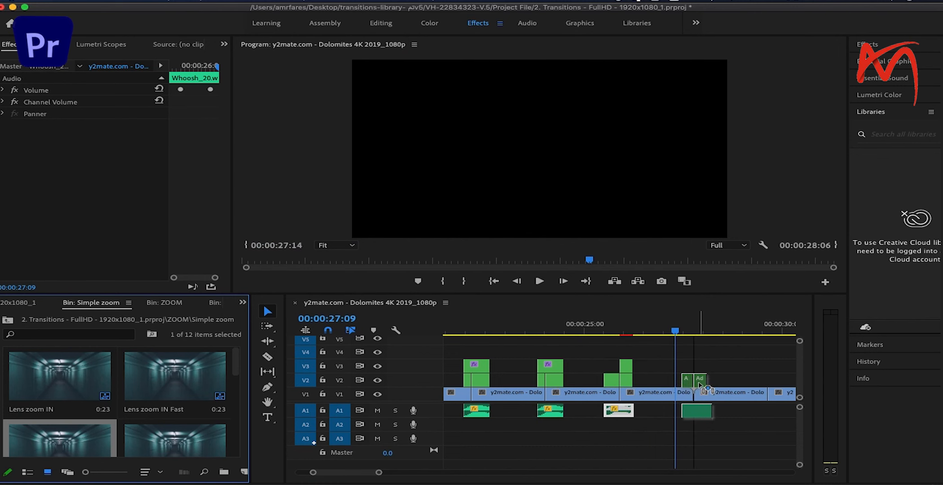
pyautogui.moveTo(699, 385); pyautogui.dragTo(699, 386)
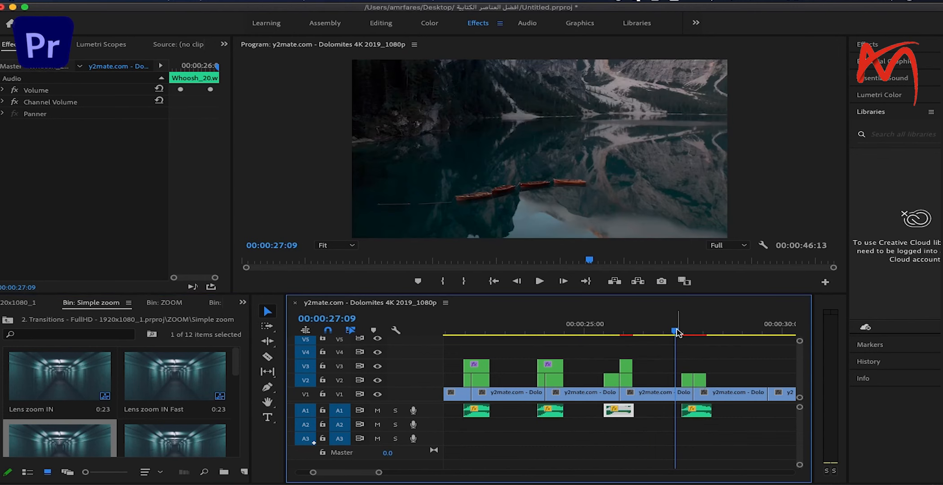
pyautogui.moveTo(679, 333)
pyautogui.mouseDown()
pyautogui.moveTo(706, 331)
pyautogui.moveTo(677, 332)
pyautogui.moveTo(703, 332)
pyautogui.moveTo(687, 332)
pyautogui.mouseUp()
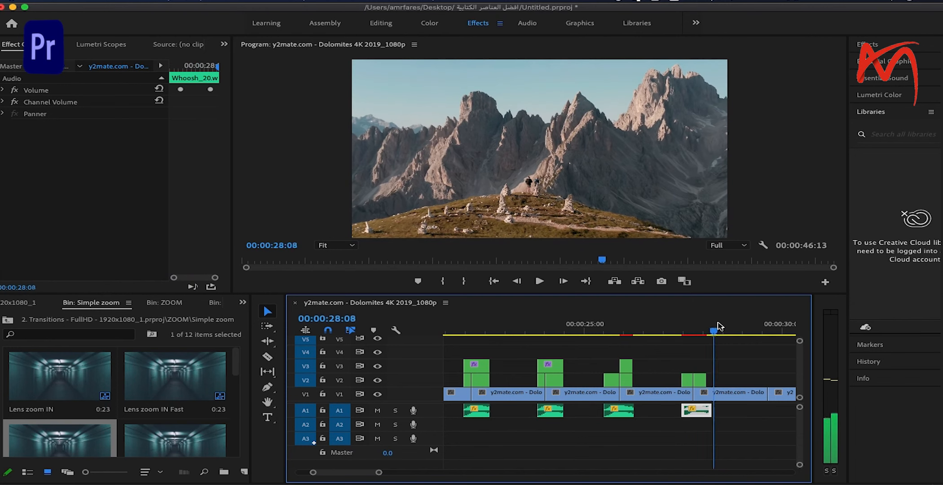
pyautogui.moveTo(698, 328); pyautogui.dragTo(724, 327)
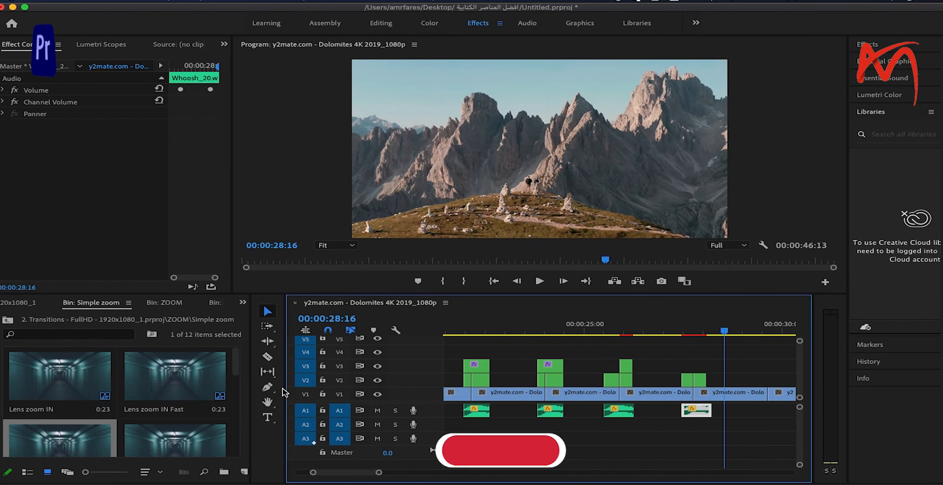
# - Place the Lens zoom IN Fast transition over the cut at about 29.6 seconds and preview it
pyautogui.moveTo(148, 381); pyautogui.dragTo(770, 381)
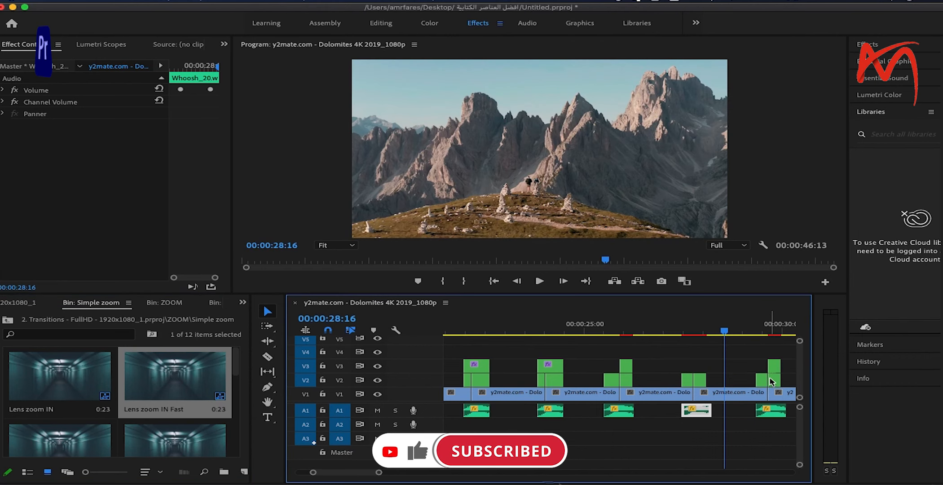
pyautogui.moveTo(724, 332); pyautogui.dragTo(689, 344)
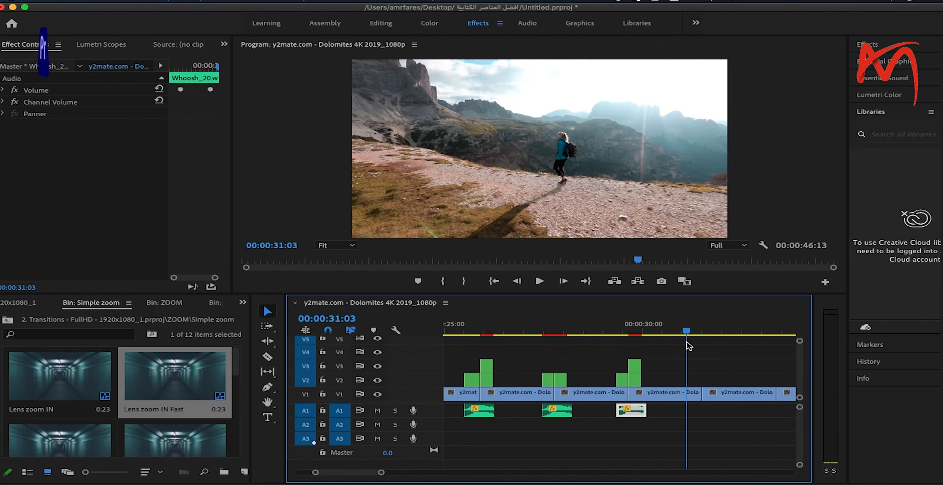
# - Place the Lens zoom IN Right transition over the cut at about 31.5 seconds and preview it
pyautogui.moveTo(235, 364); pyautogui.dragTo(238, 381)
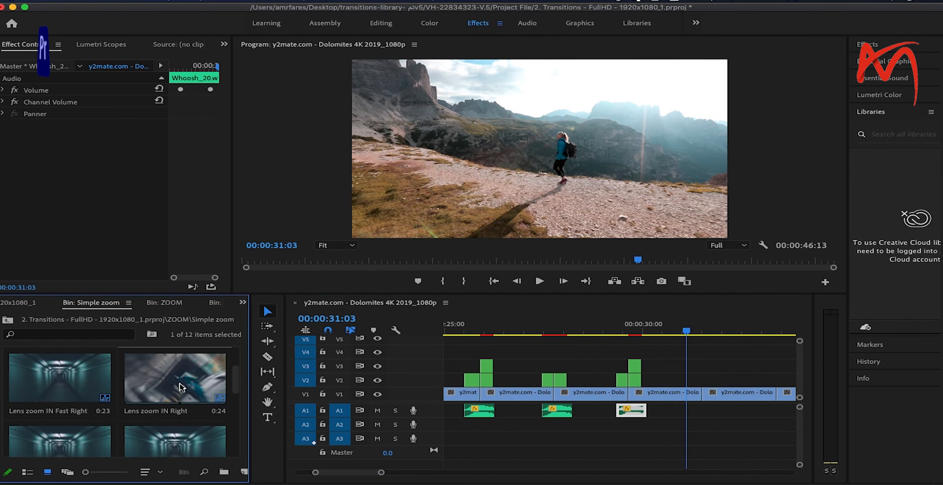
pyautogui.moveTo(150, 382); pyautogui.dragTo(652, 356)
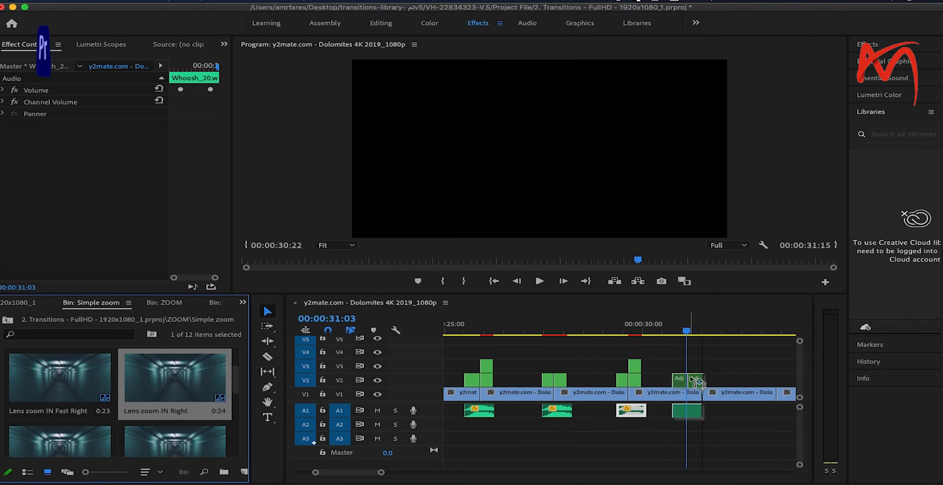
pyautogui.moveTo(704, 384); pyautogui.dragTo(705, 379)
pyautogui.moveTo(688, 332); pyautogui.dragTo(768, 322)
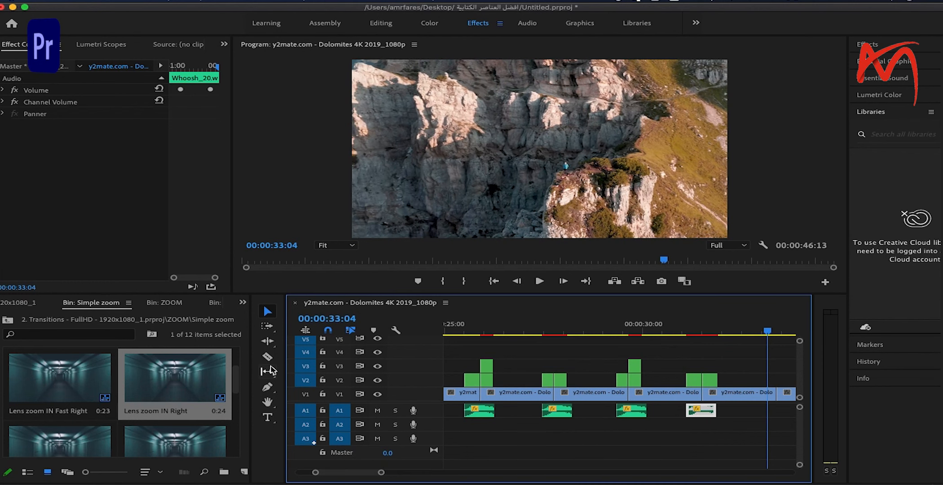
# - Place the Lens zoom IN Left transition over the cut at about 33.4 seconds and preview it
pyautogui.moveTo(236, 374); pyautogui.dragTo(236, 388)
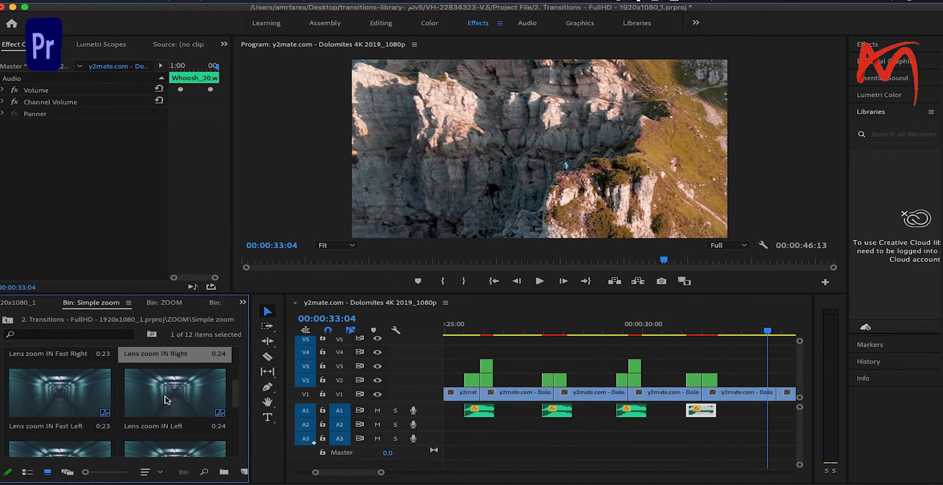
pyautogui.moveTo(148, 400); pyautogui.dragTo(778, 385)
pyautogui.moveTo(768, 331); pyautogui.dragTo(710, 342)
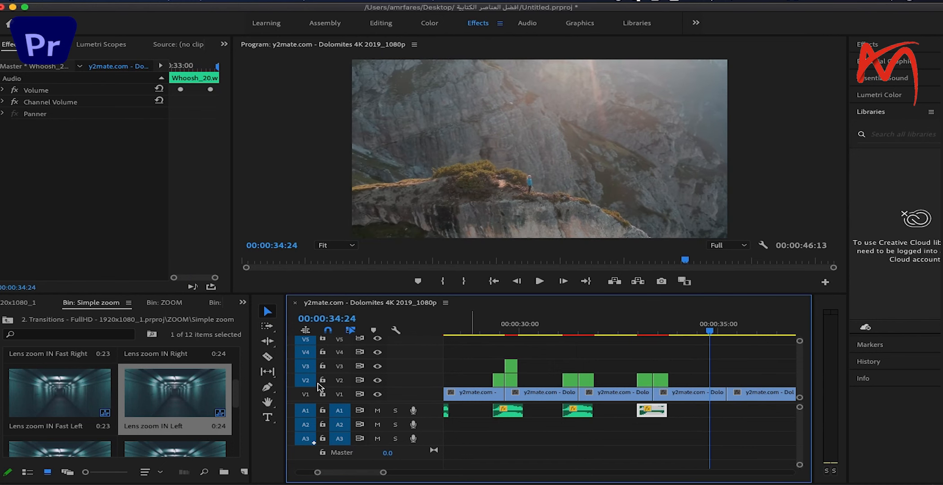
# - Place Long - Down from the WARP bin inside WARP over the cut at about 35.2 seconds, and preview it
pyautogui.moveTo(236, 394); pyautogui.dragTo(241, 417)
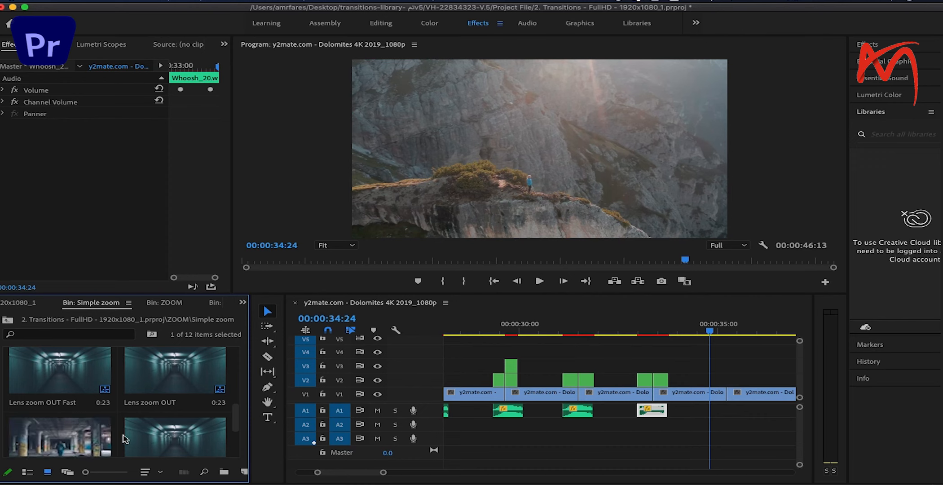
pyautogui.click(20, 305)
pyautogui.moveTo(237, 410); pyautogui.dragTo(236, 415)
pyautogui.doubleClick(56, 367)
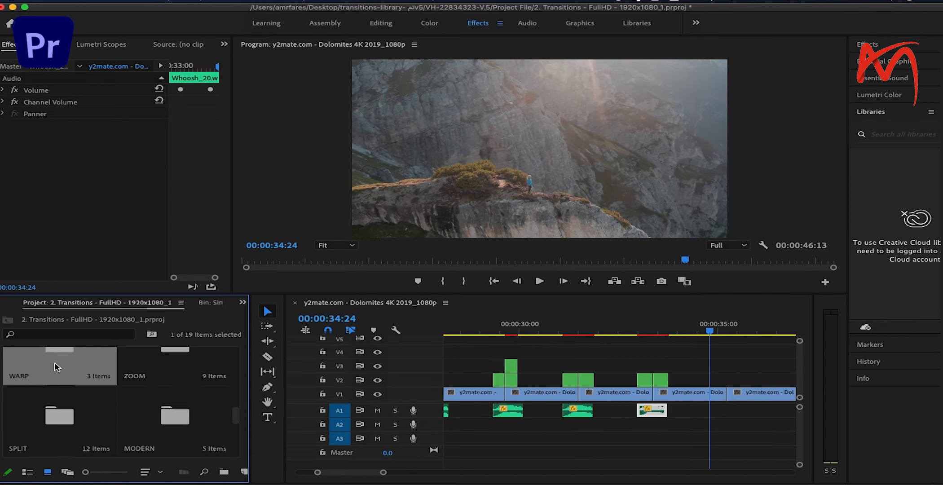
pyautogui.doubleClick(44, 385)
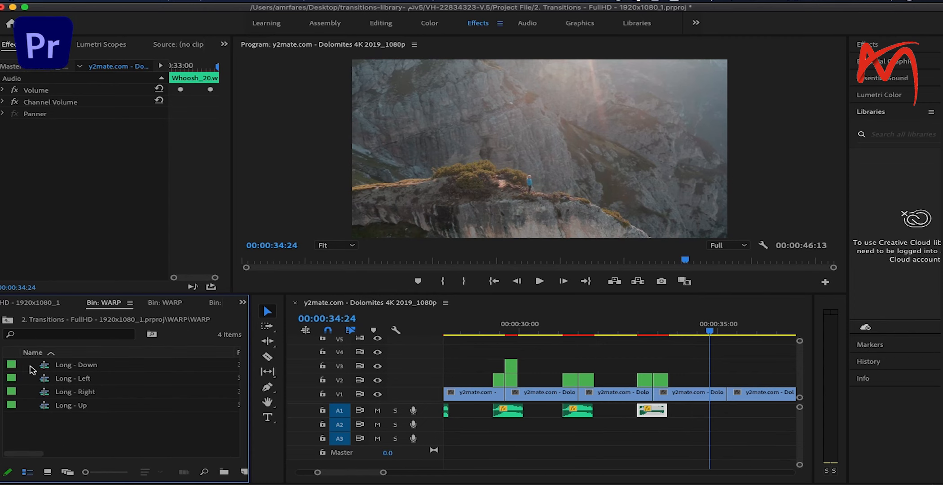
pyautogui.moveTo(12, 367); pyautogui.dragTo(731, 382)
pyautogui.moveTo(709, 331); pyautogui.dragTo(758, 331)
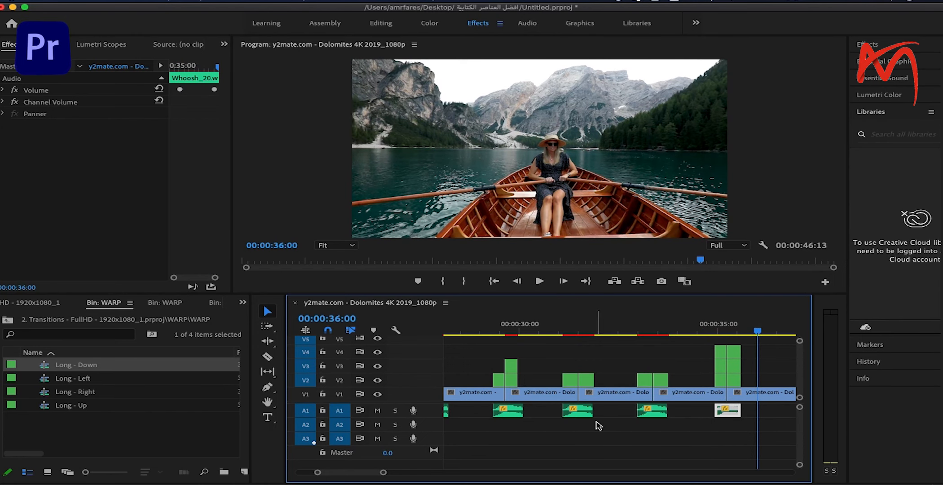
# - Place the Long - Left warp transition over the cut at about 37.1 seconds and preview it
pyautogui.moveTo(368, 475); pyautogui.dragTo(371, 475)
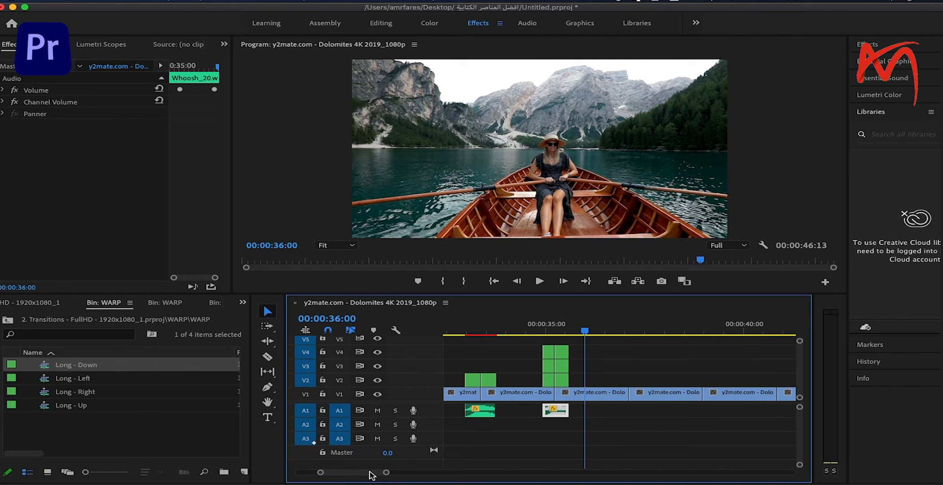
pyautogui.moveTo(10, 381); pyautogui.dragTo(633, 380)
pyautogui.moveTo(588, 331); pyautogui.dragTo(683, 327)
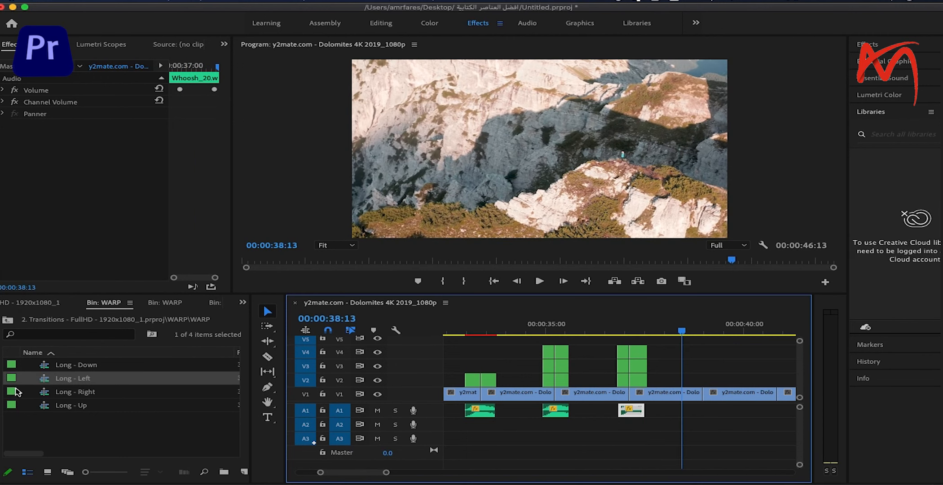
# - Place the Long - Right warp transition over the cut at about 39 seconds and preview it
pyautogui.moveTo(12, 392); pyautogui.dragTo(485, 334)
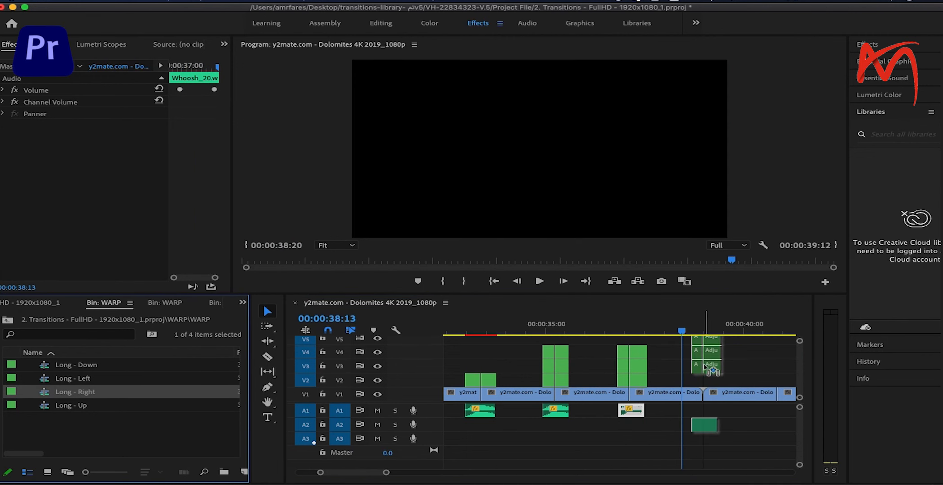
pyautogui.moveTo(708, 380); pyautogui.dragTo(710, 381)
pyautogui.moveTo(682, 332); pyautogui.dragTo(757, 328)
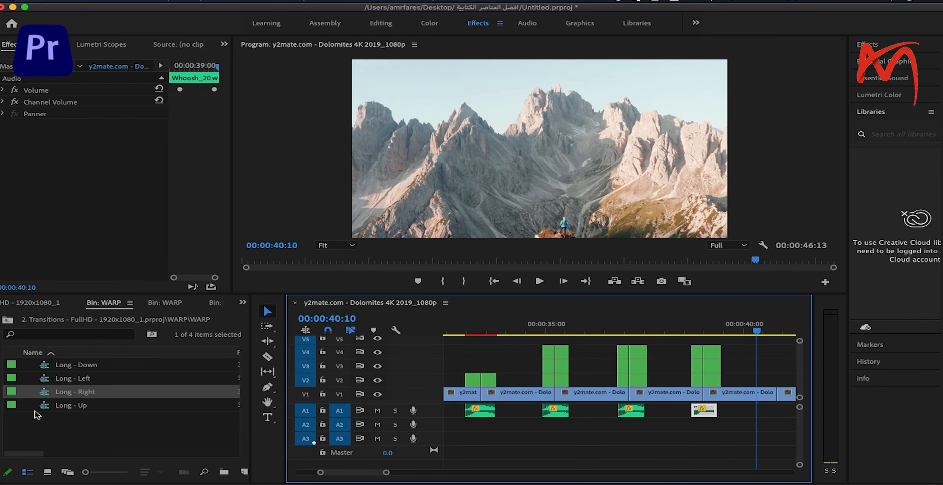
# - Place the Long - Up warp transition over the cut at about 40.9 seconds and preview it
pyautogui.moveTo(12, 405); pyautogui.dragTo(770, 350)
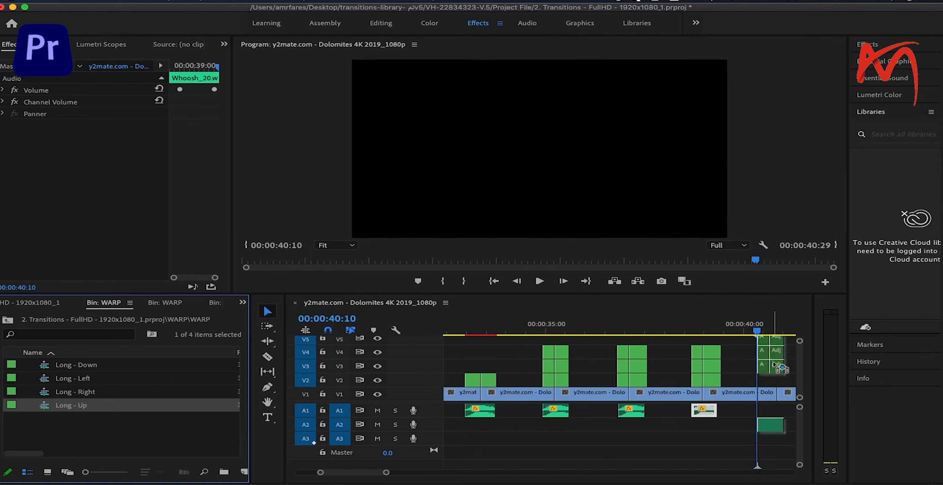
pyautogui.moveTo(781, 381); pyautogui.dragTo(782, 381)
pyautogui.moveTo(758, 334); pyautogui.dragTo(666, 344)
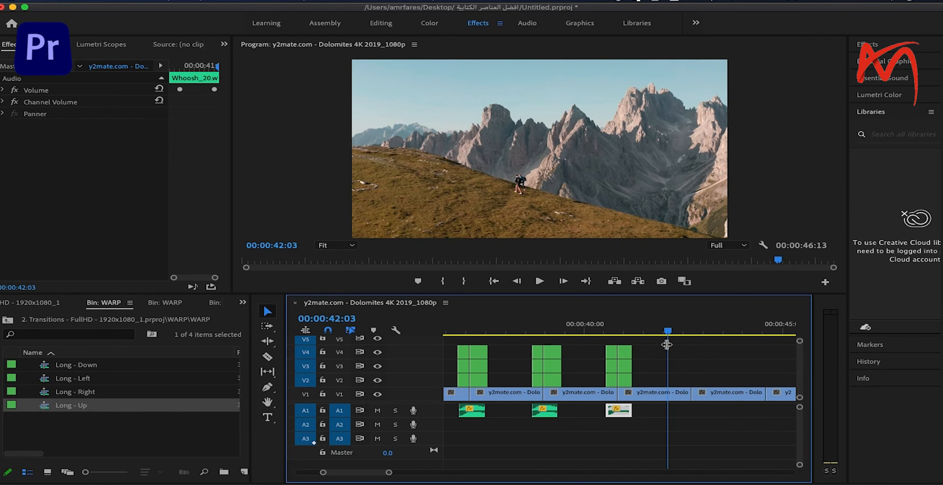
# - Place Split_01 from the SPLIT bin over the cut at about 42.7 seconds, and preview it
pyautogui.click(27, 303)
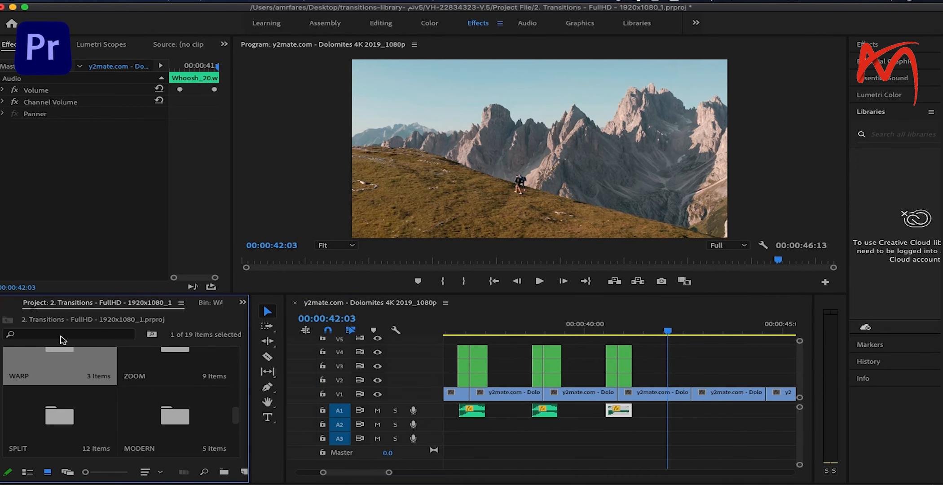
pyautogui.doubleClick(74, 433)
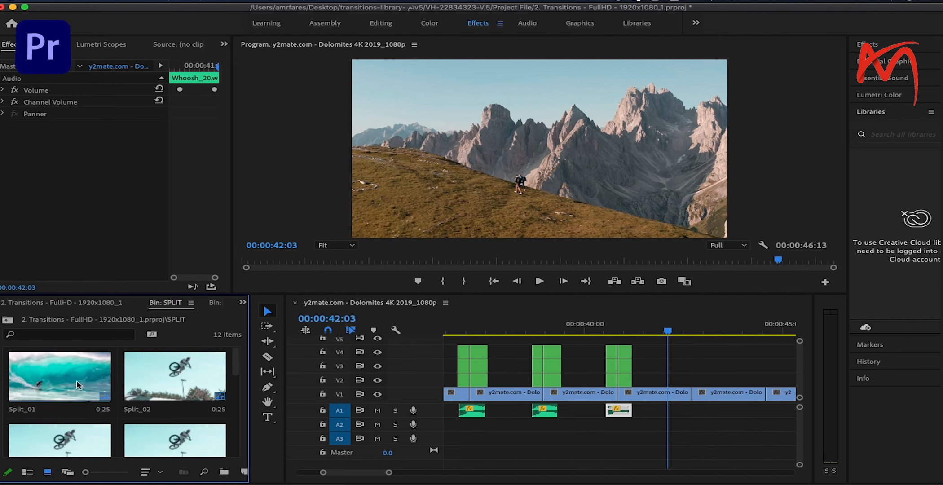
pyautogui.moveTo(89, 384); pyautogui.dragTo(620, 367)
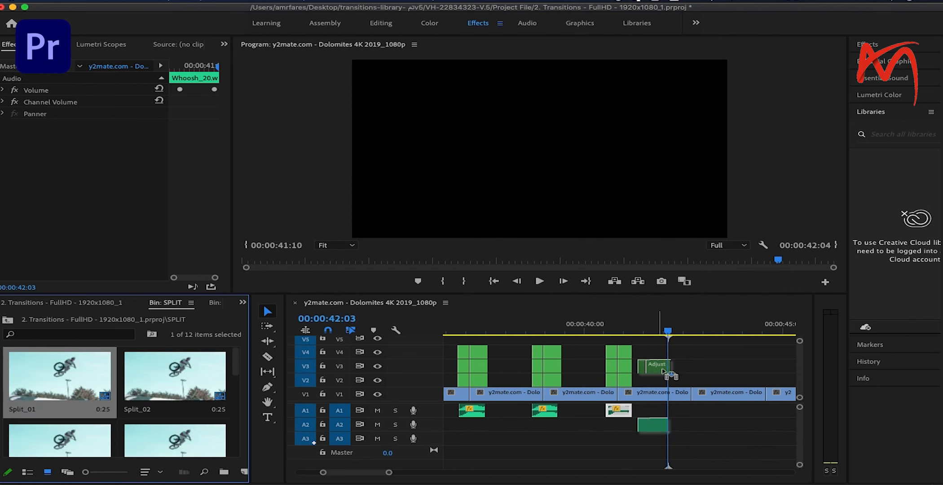
pyautogui.moveTo(698, 384); pyautogui.dragTo(698, 383)
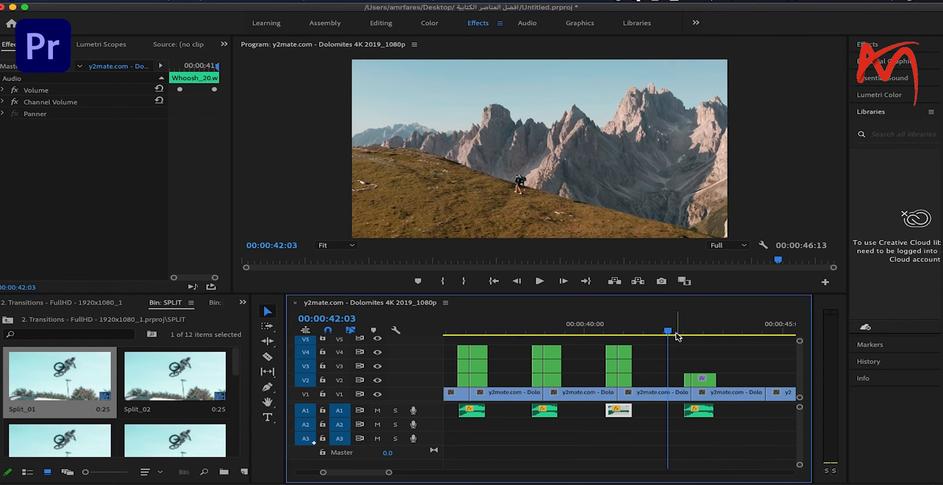
pyautogui.moveTo(668, 331); pyautogui.dragTo(739, 329)
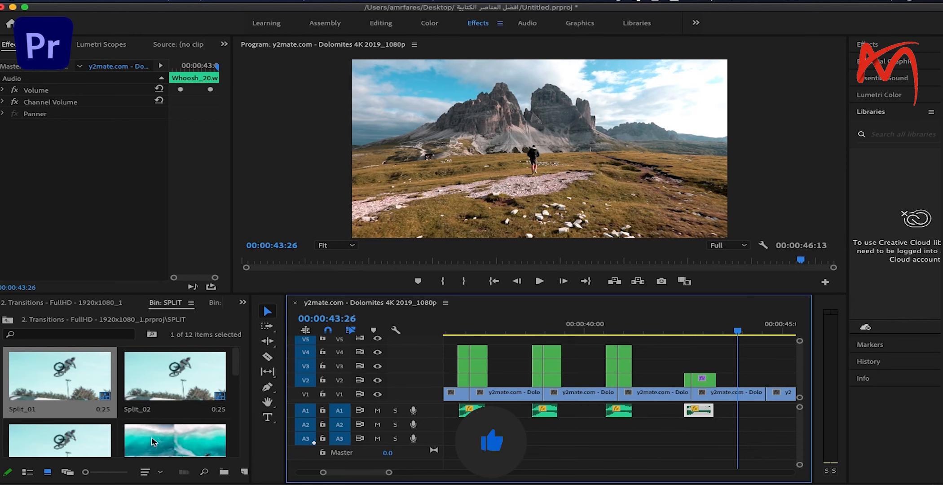
# - Place the fourth transition of the SPLIT bin over the cut at about 44.6 seconds and preview it
pyautogui.moveTo(161, 441); pyautogui.dragTo(768, 378)
pyautogui.moveTo(757, 333); pyautogui.dragTo(596, 331)
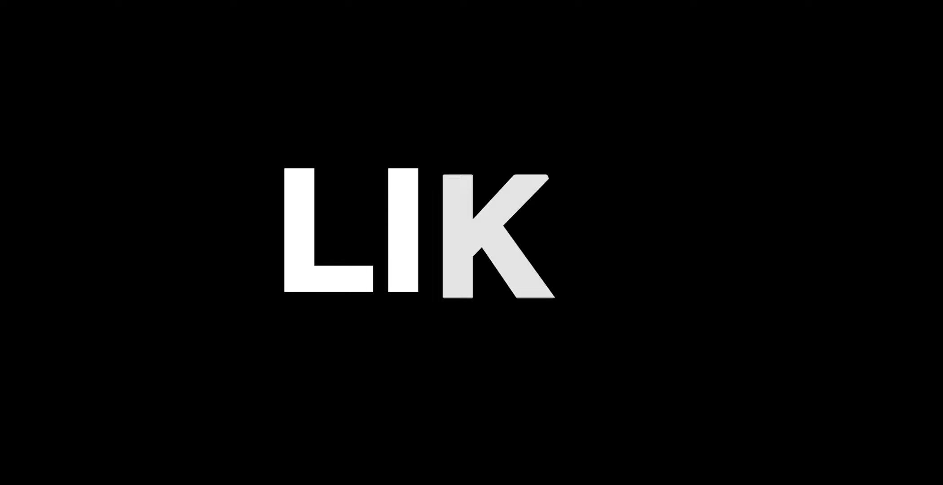